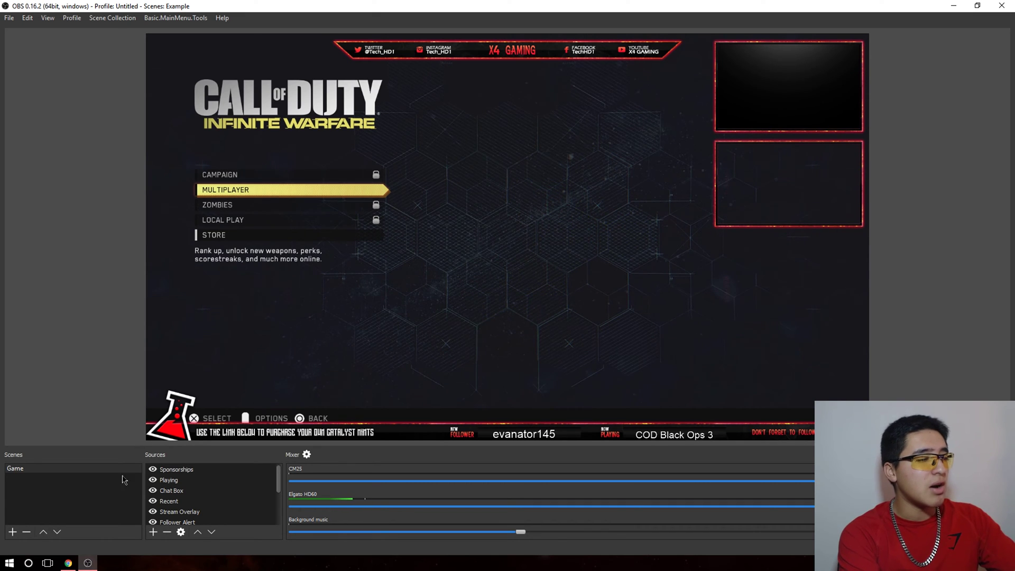
- Add a new scene named Intermission
click(104, 498)
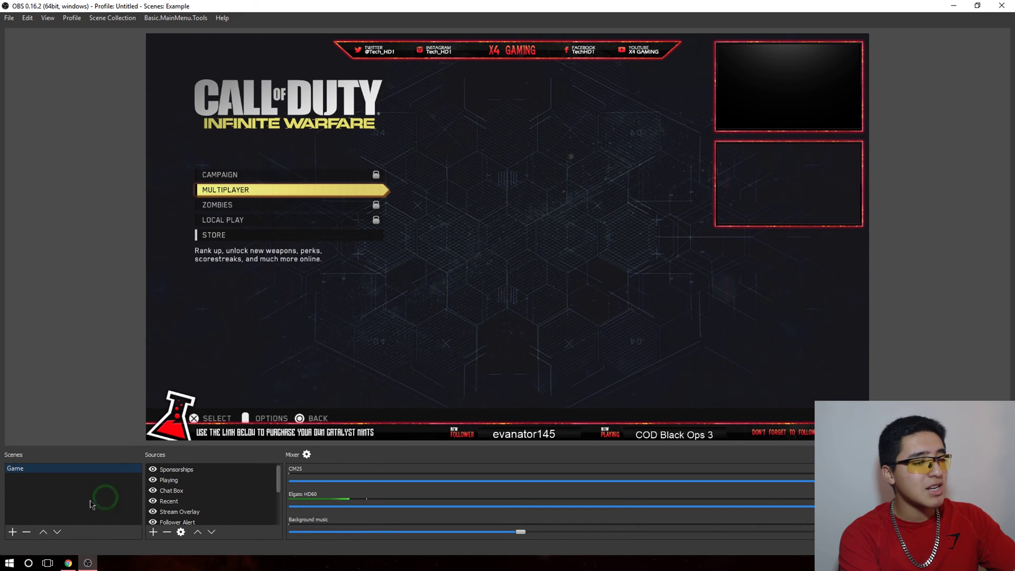
click(12, 532)
key(BackSpace)
text(I)
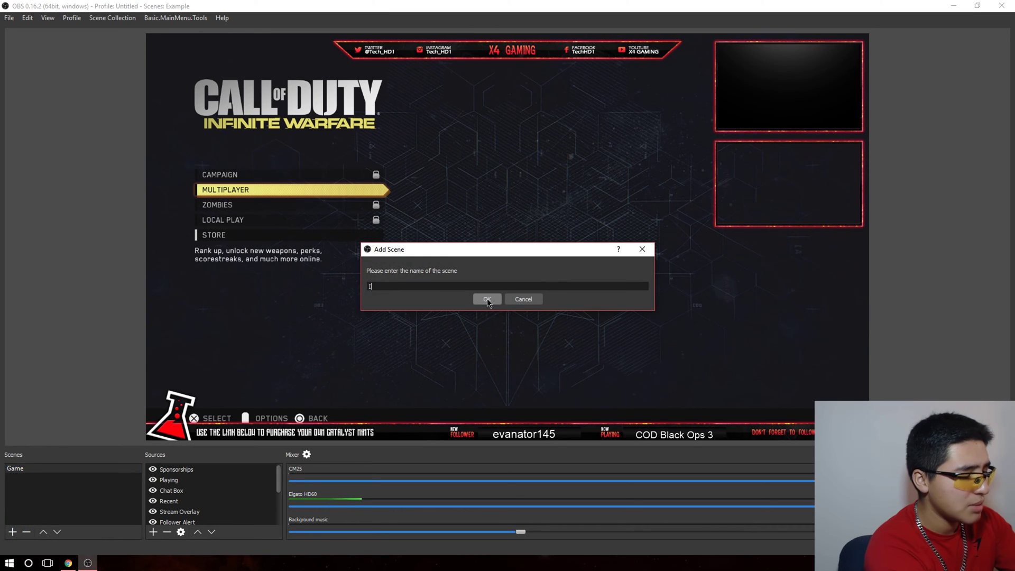
text(ntermission)
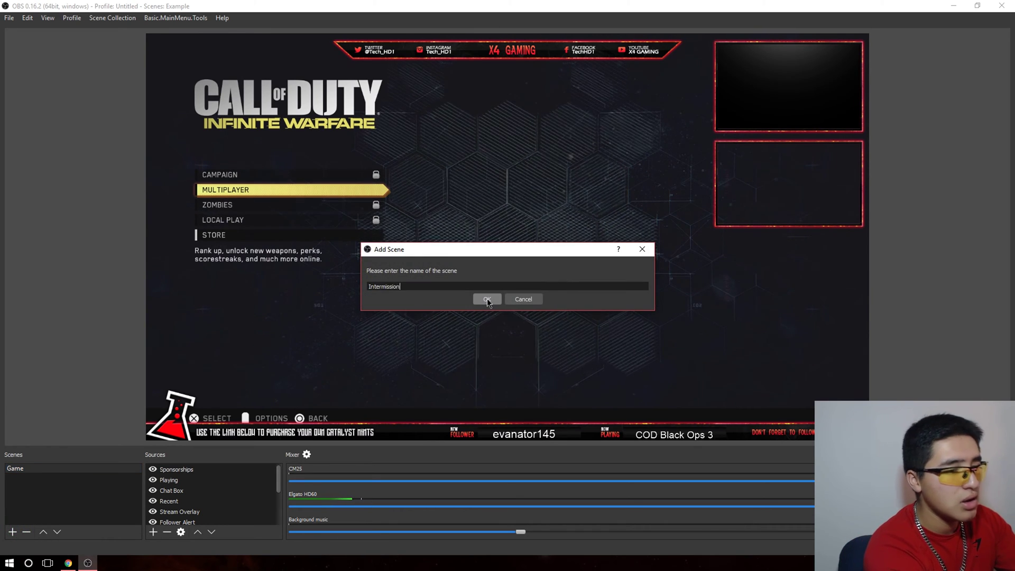
click(487, 299)
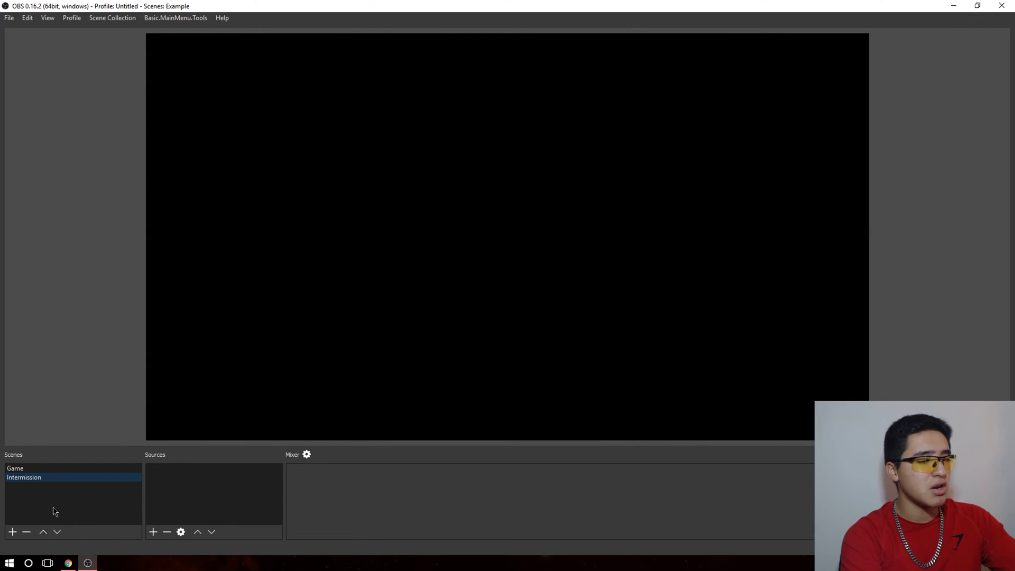
- Add a new image source named Banner to the Intermission scene
click(91, 469)
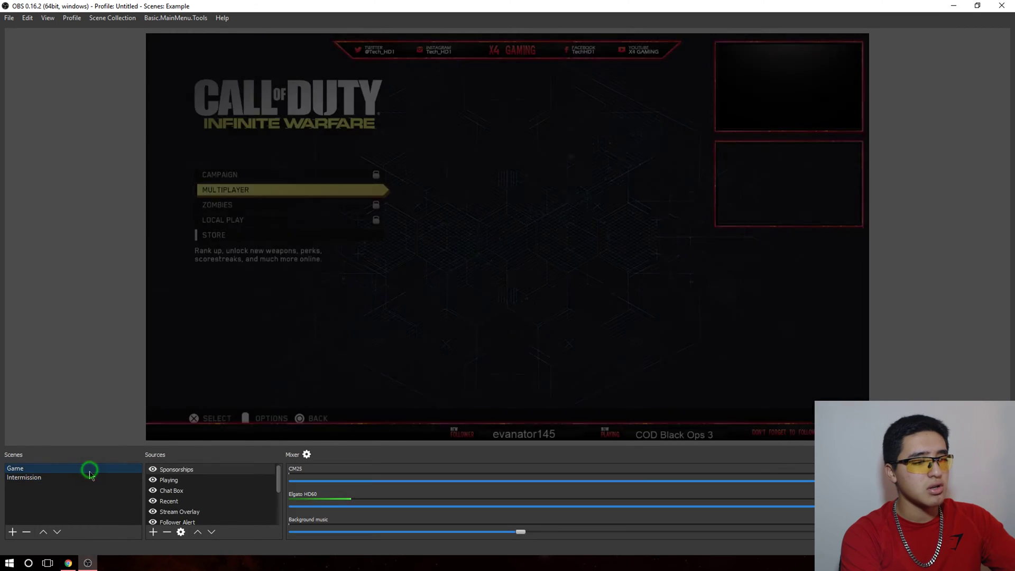
click(89, 478)
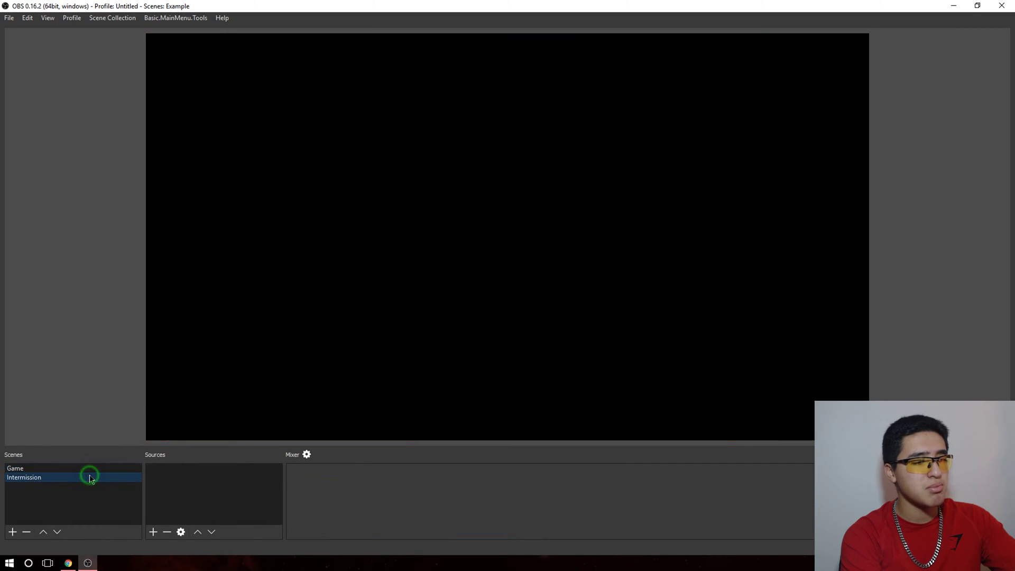
click(206, 493)
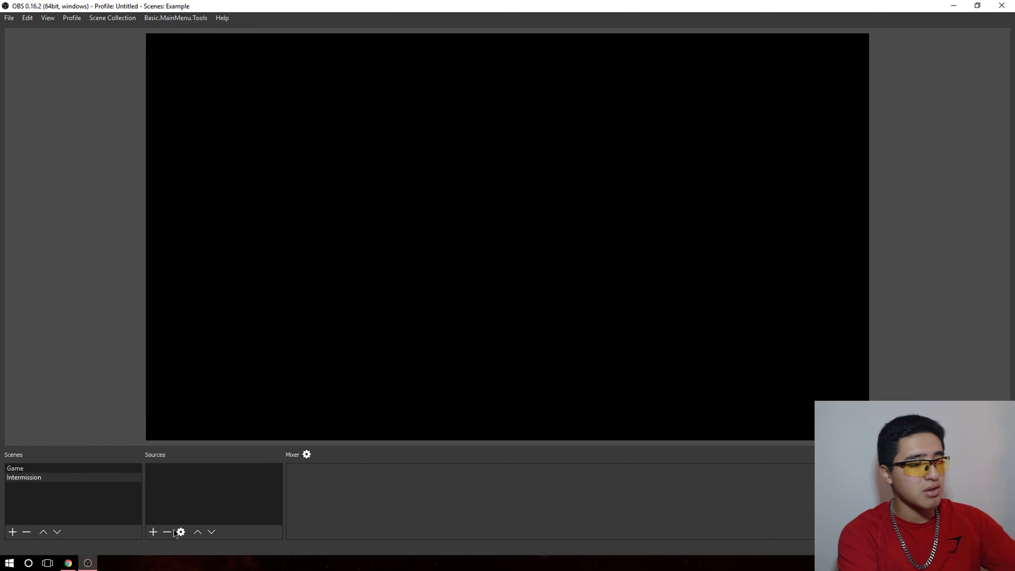
click(154, 532)
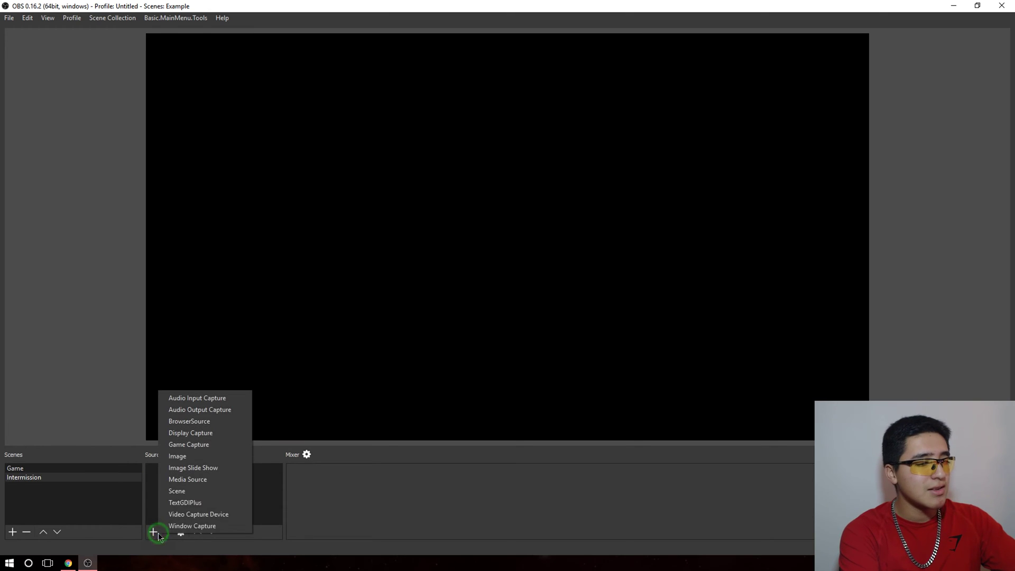
click(213, 456)
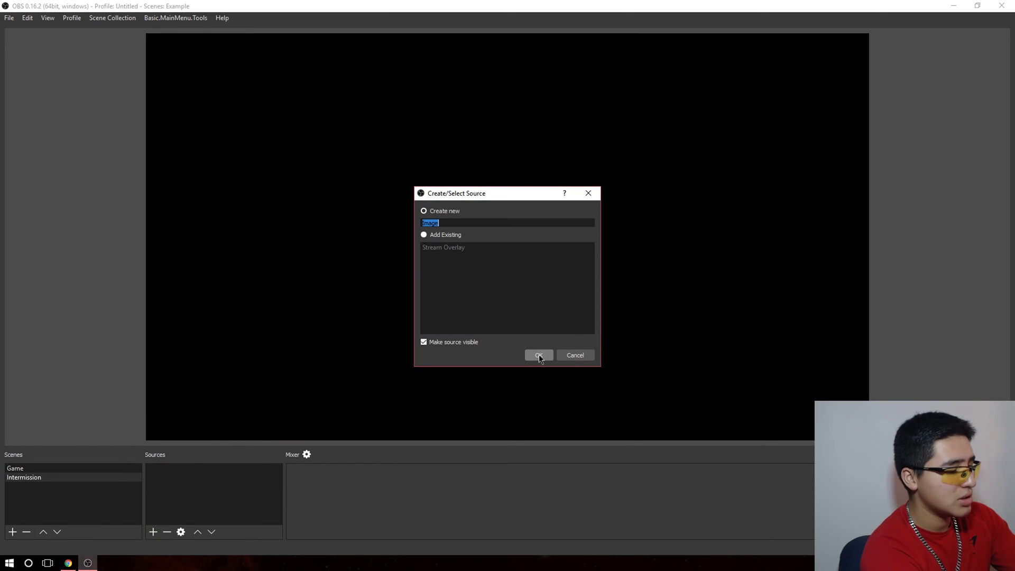
text(Banner)
click(538, 355)
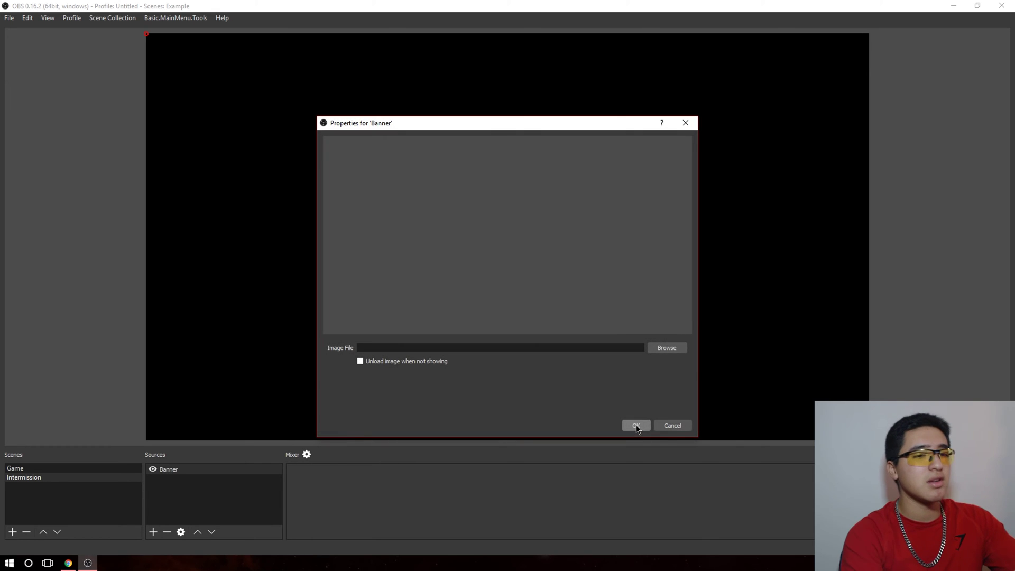
- Load Intermission.png from the Videos > Twitch Stream Overlay > Dark matter > Red Panels folder as the Banner source's image
click(666, 348)
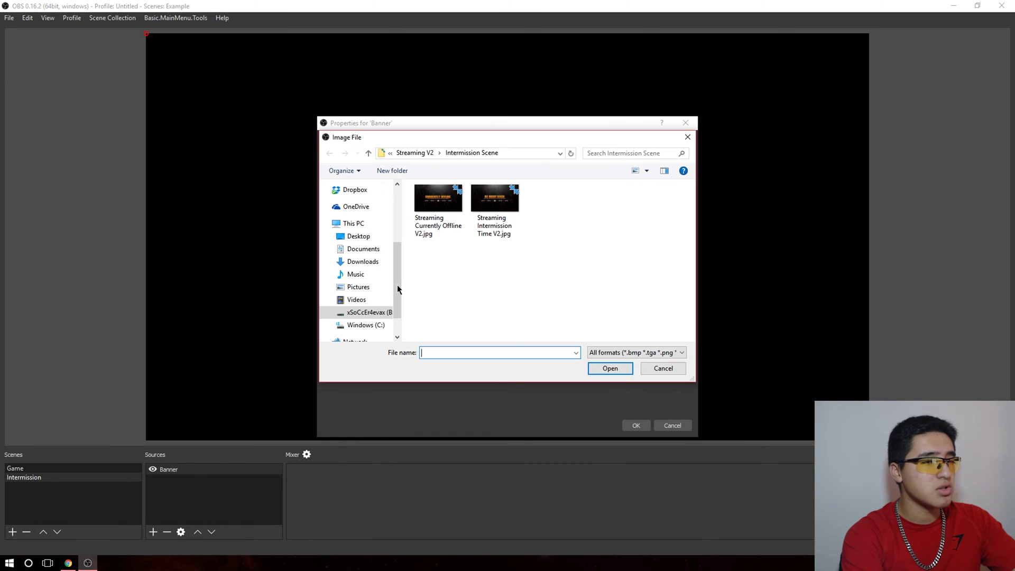
scroll(364, 312, down, 1)
click(370, 279)
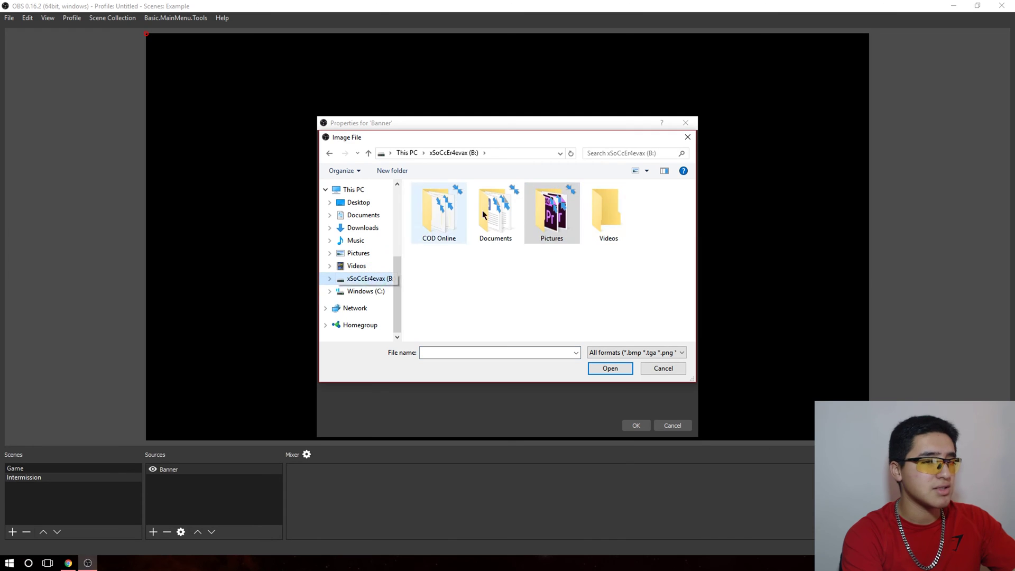
double_click(608, 212)
scroll(624, 268, down, 5)
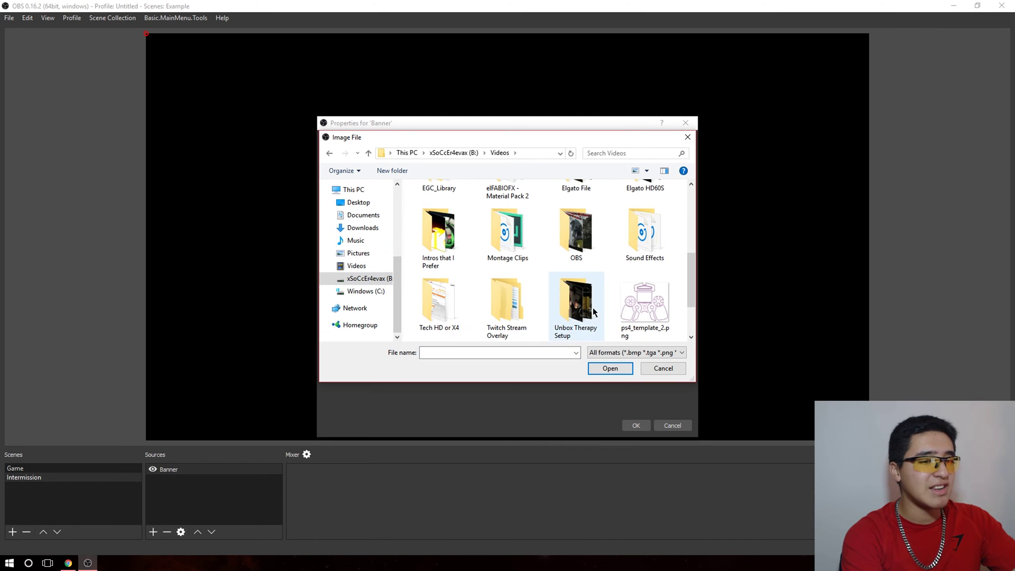
double_click(507, 304)
double_click(496, 214)
click(559, 228)
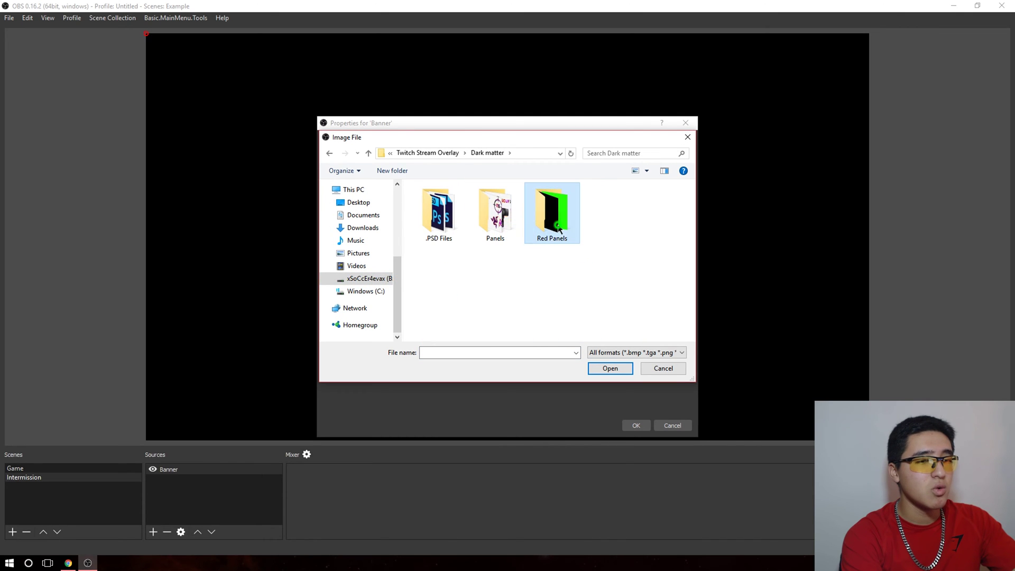
double_click(558, 229)
click(558, 228)
click(506, 259)
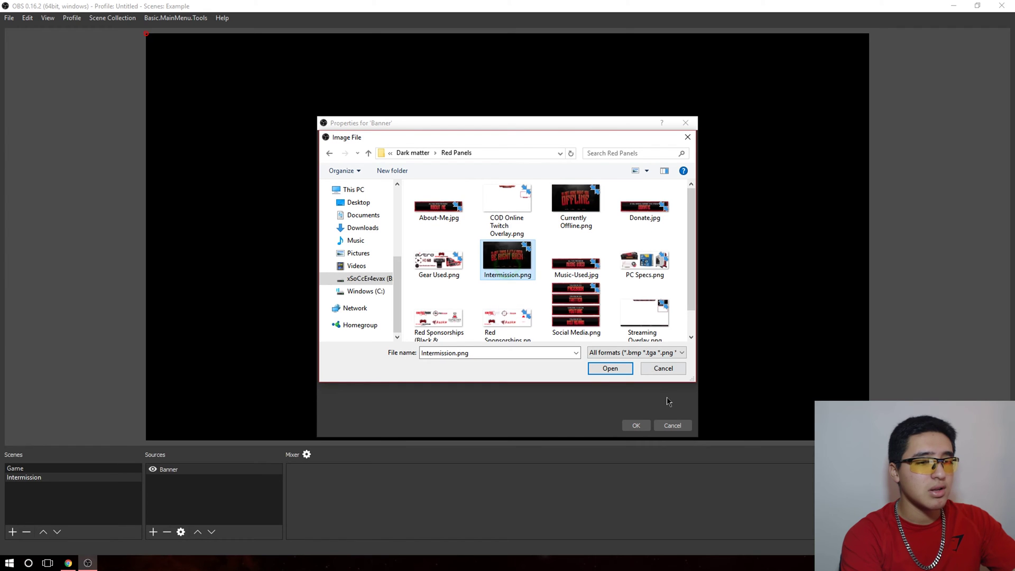
click(610, 368)
click(636, 425)
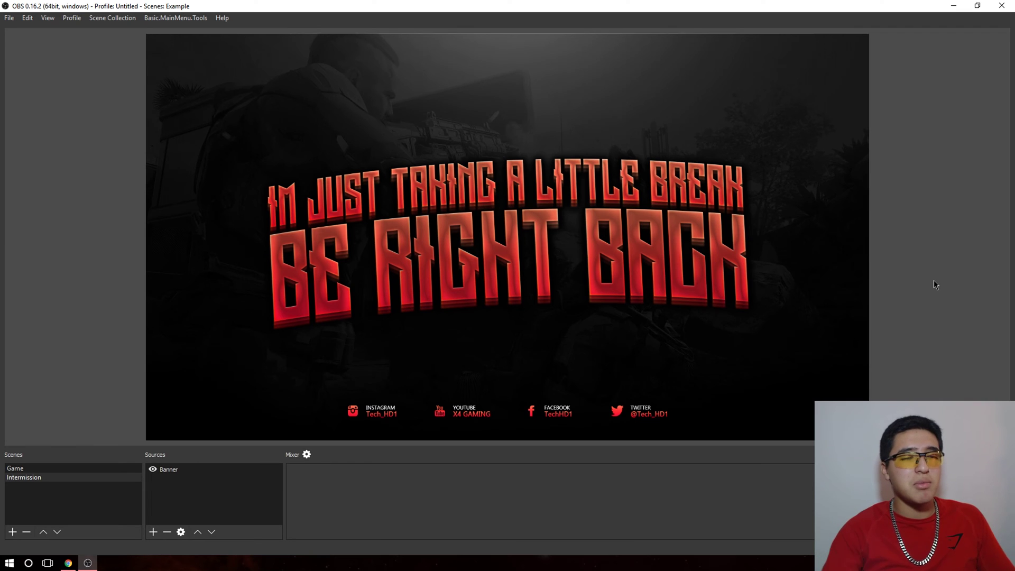
- Switch to Chrome to view the YouTube results for twitch intermission template, and return to OBS
click(72, 564)
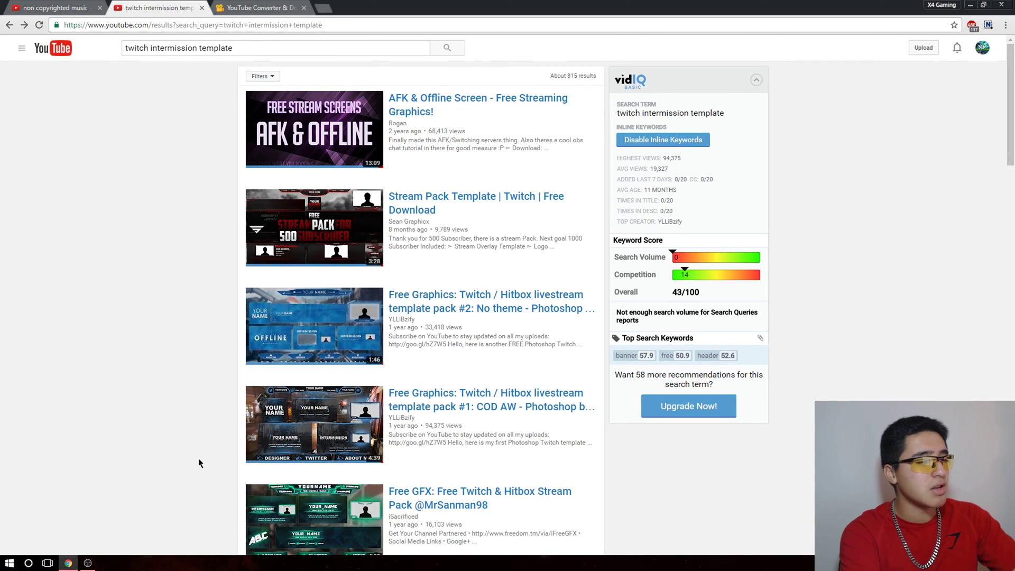
click(88, 563)
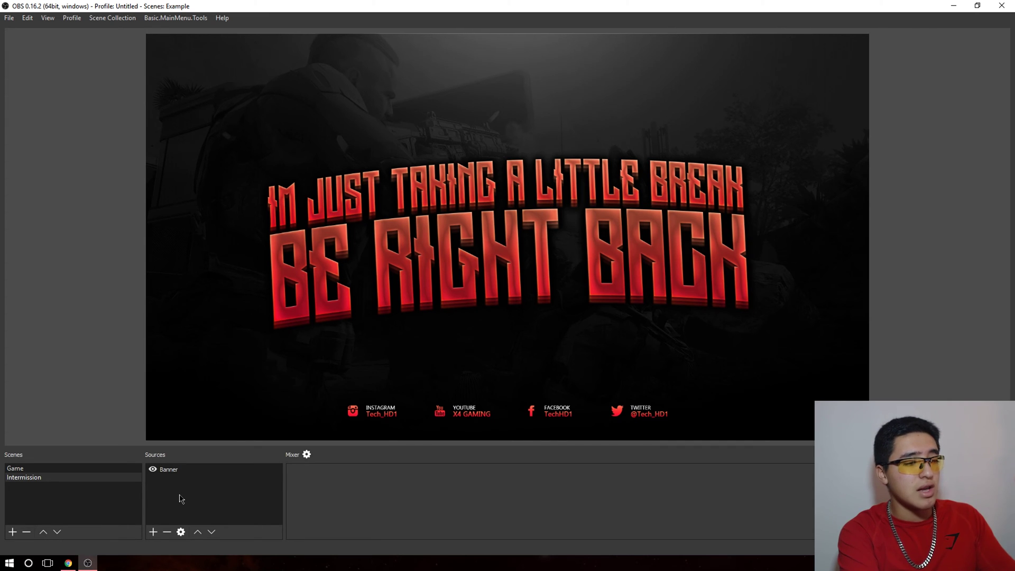
- Add a new media source with the default name to the Intermission scene
click(153, 531)
click(155, 531)
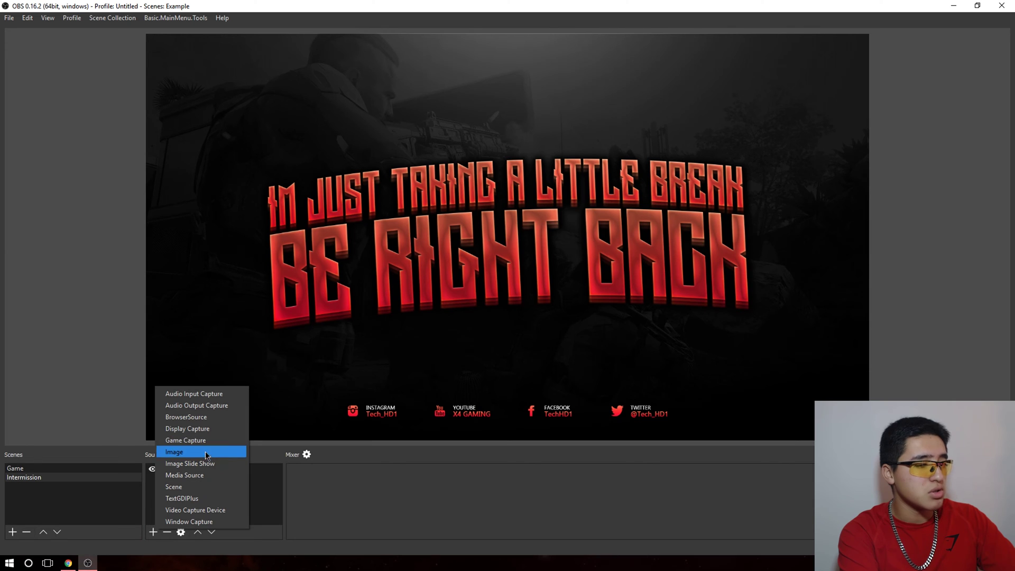
click(201, 474)
click(539, 355)
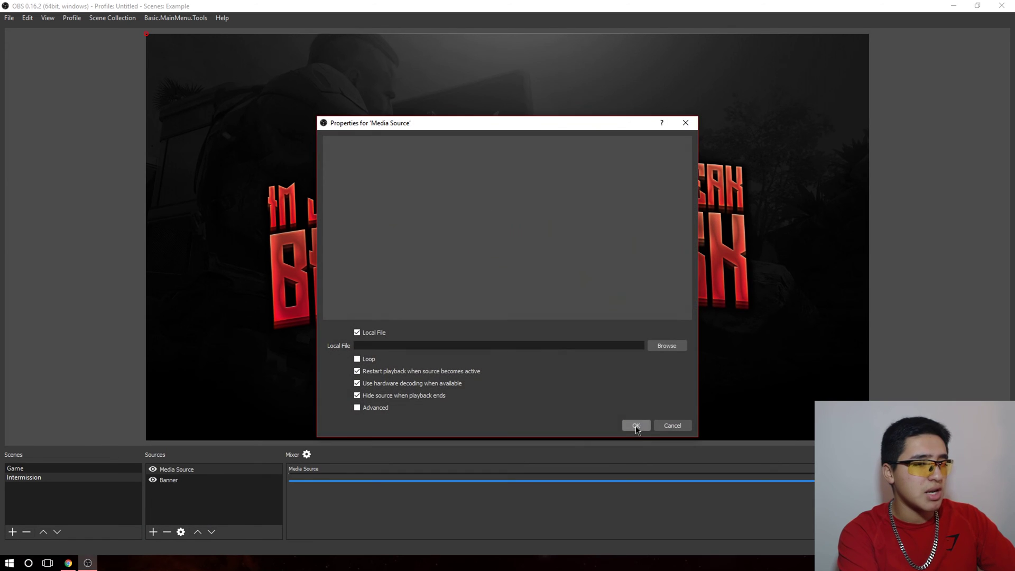
- Choose Intermission.mp4 from the Pictures/Streaming/Streaming V3 folder as the media source's local file
click(659, 346)
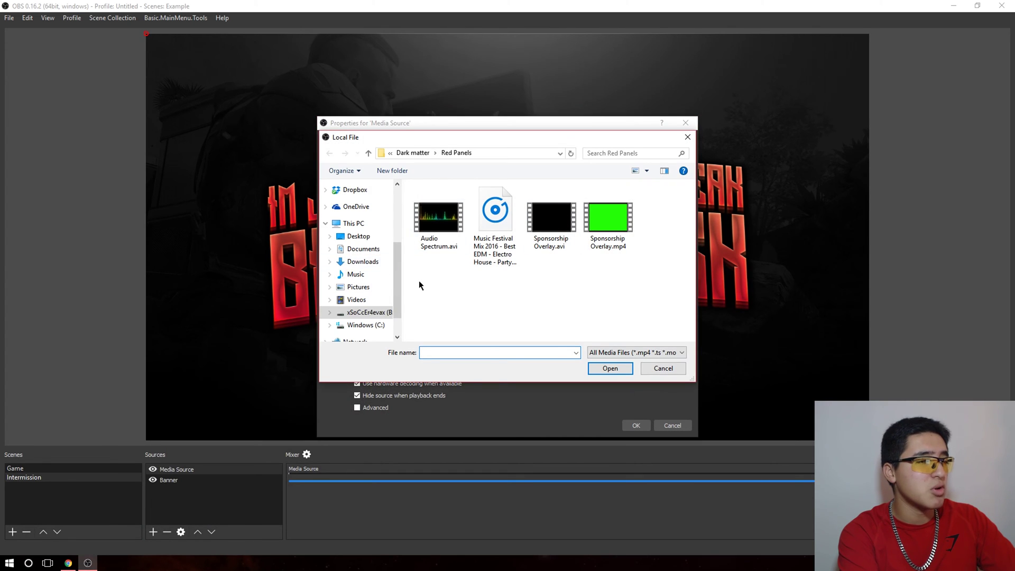
scroll(376, 265, up, 2)
click(357, 185)
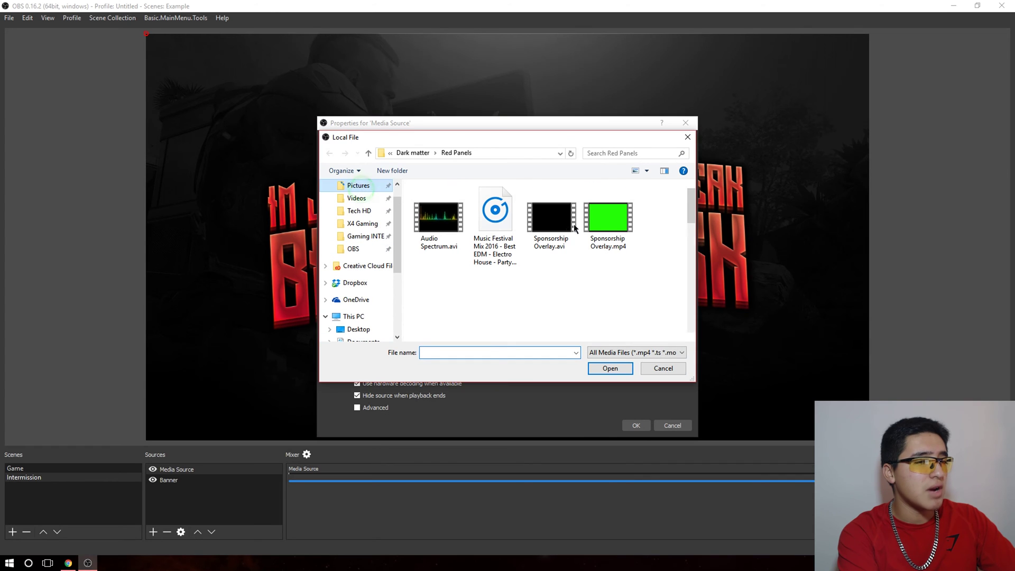
scroll(581, 271, down, 1)
scroll(581, 271, down, 4)
double_click(632, 227)
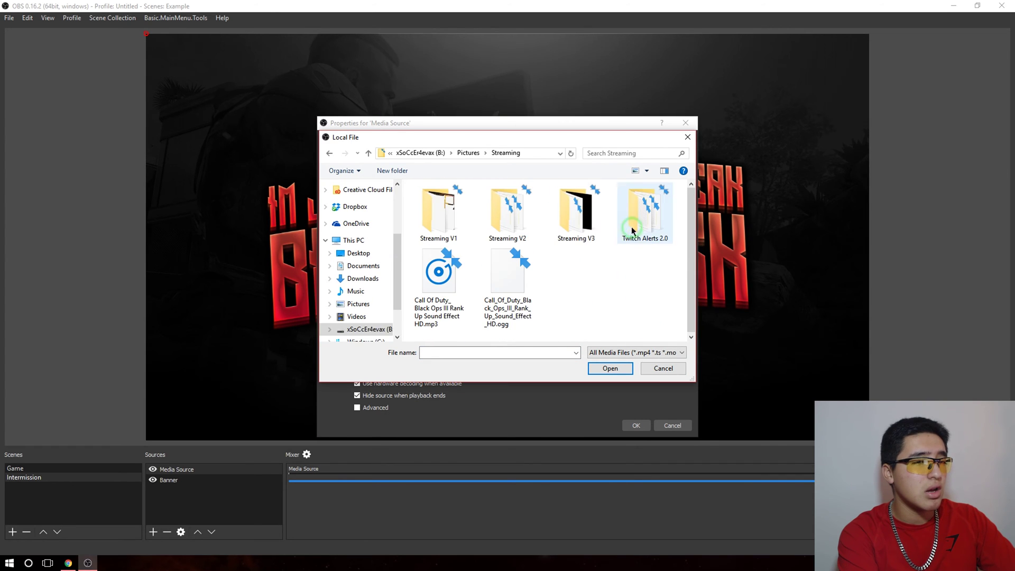
click(586, 237)
double_click(585, 237)
click(500, 214)
click(610, 368)
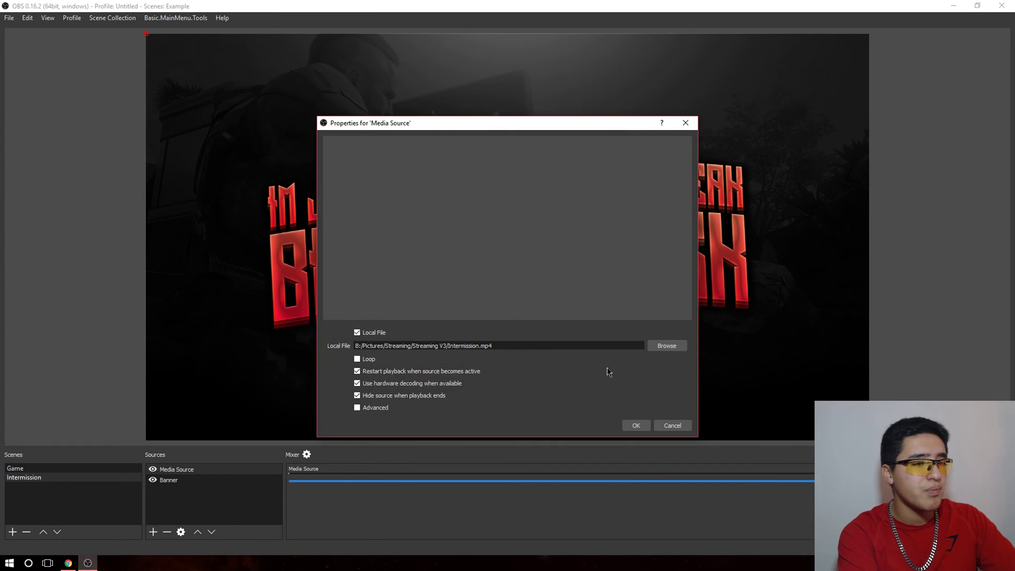
- Enable Loop and Advanced for the media source, disable restarting playback when active and hiding when playback ends, and apply the properties
click(357, 359)
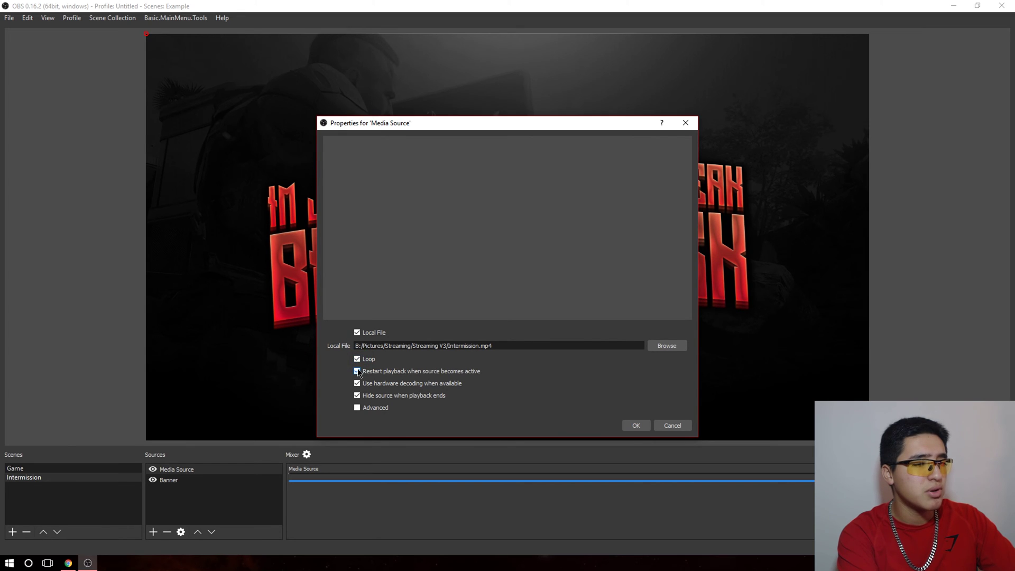
click(358, 372)
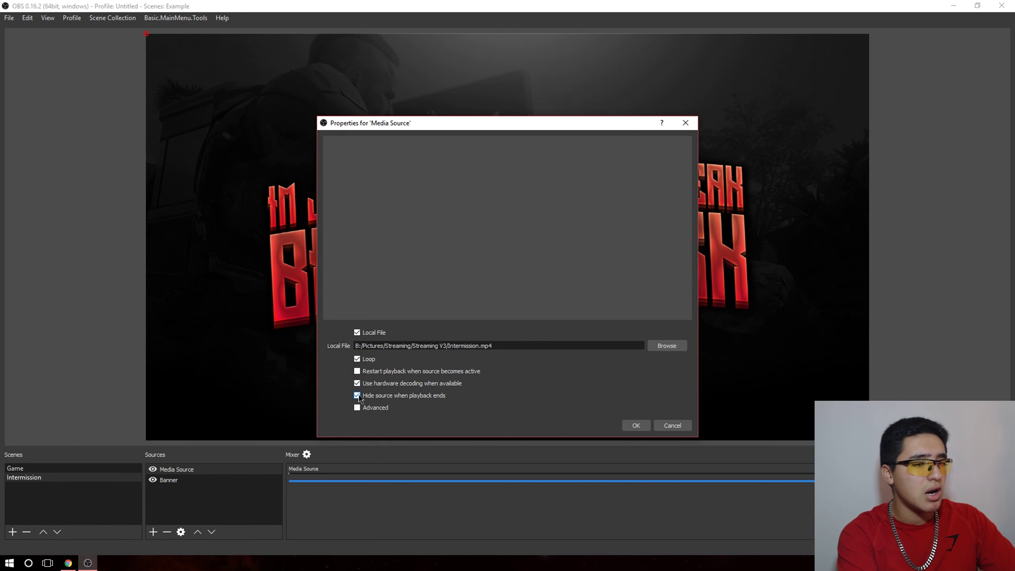
click(358, 395)
click(357, 408)
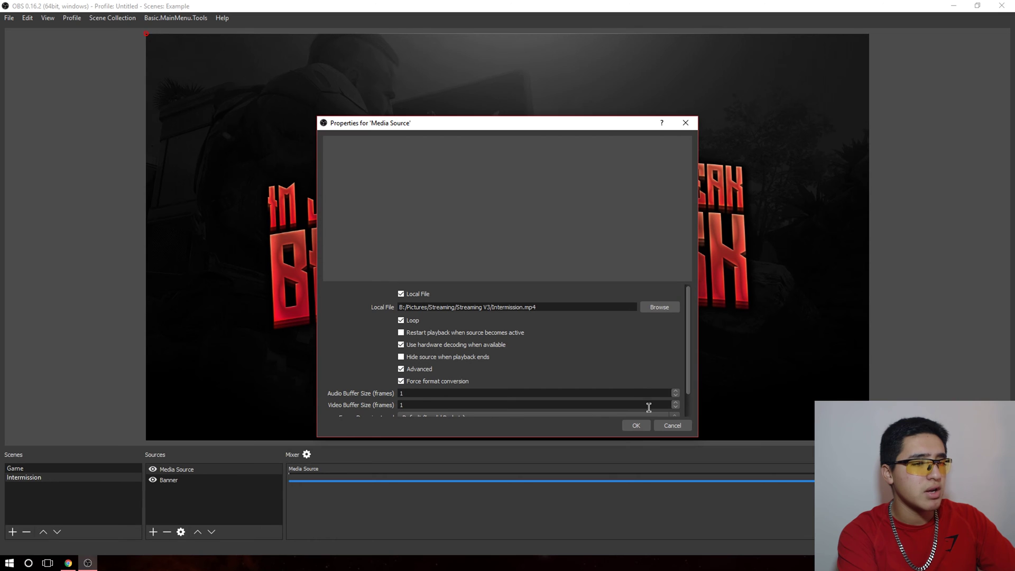
click(638, 426)
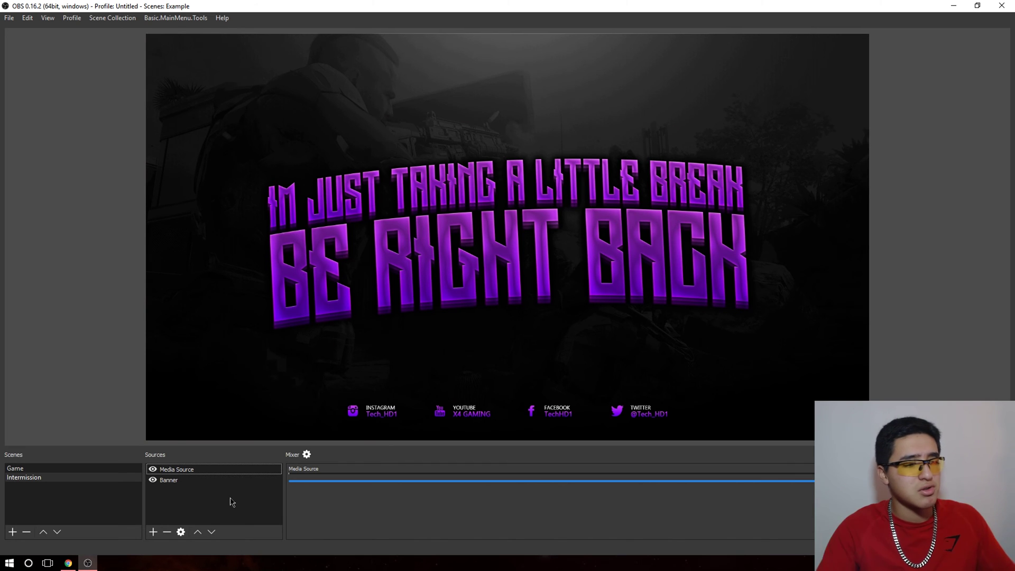
- Hide the Banner source and remove it from the Intermission scene
click(153, 479)
click(169, 482)
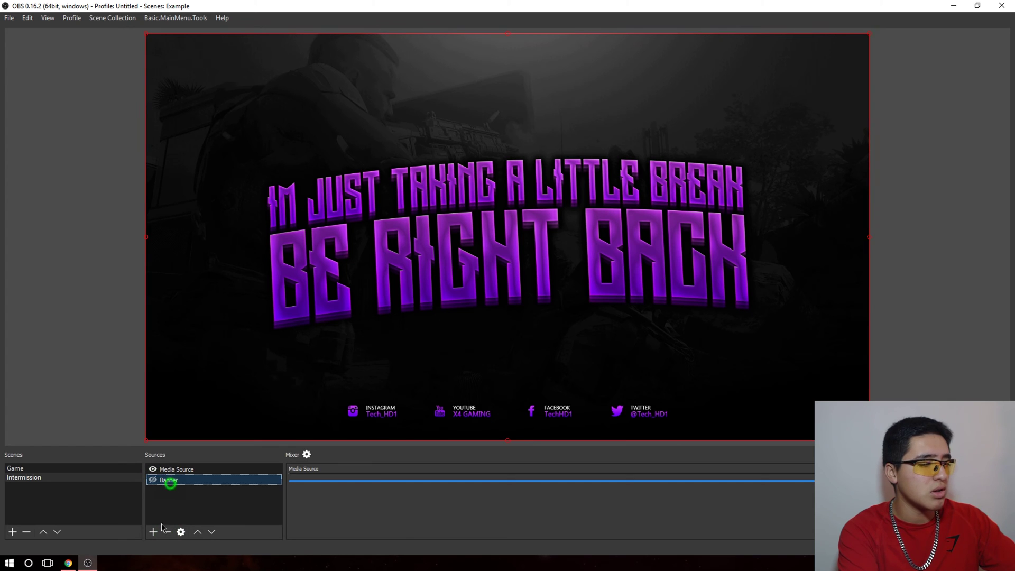
click(167, 532)
click(539, 297)
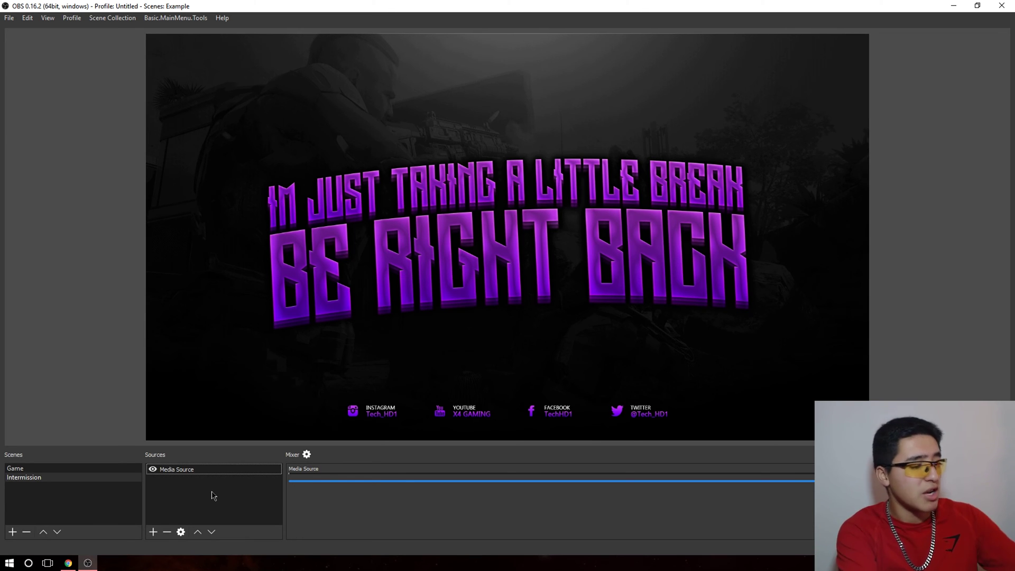
- Switch to Chrome's YouTube results for non copyrighted music, check the duration filter, and copy the Top 50 Non Copyrighted Music video's link address
click(73, 563)
click(58, 7)
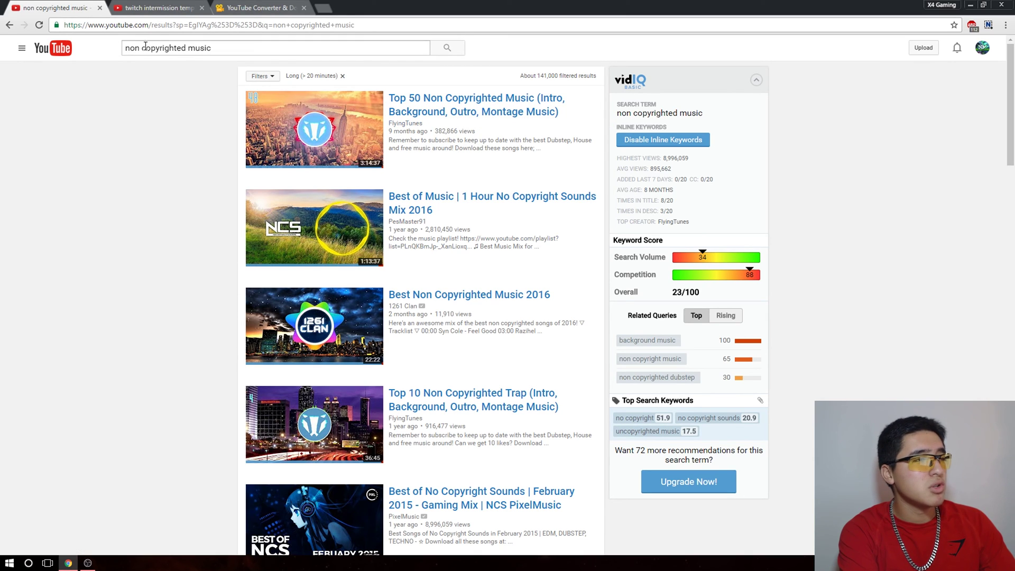
click(267, 75)
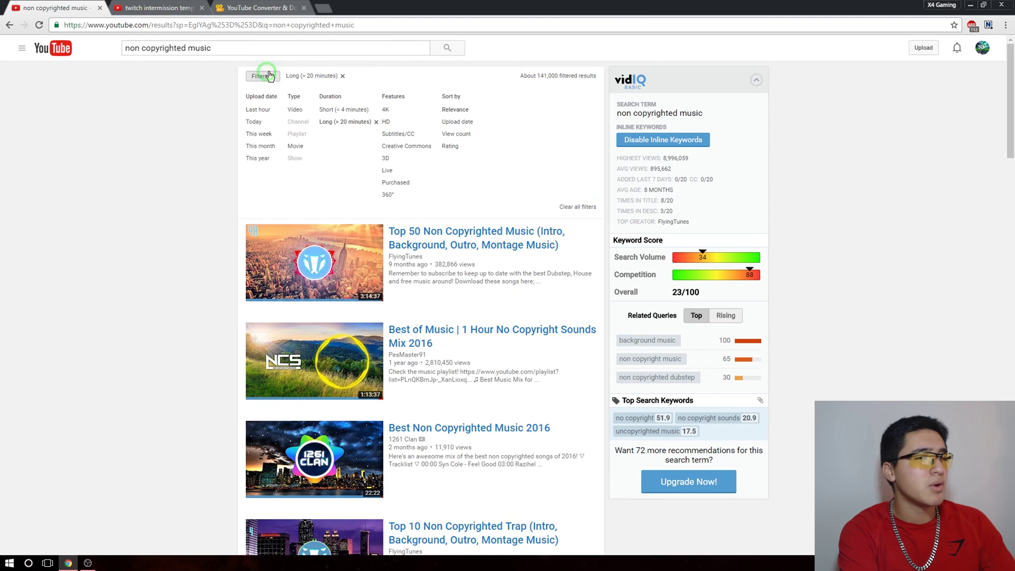
click(275, 77)
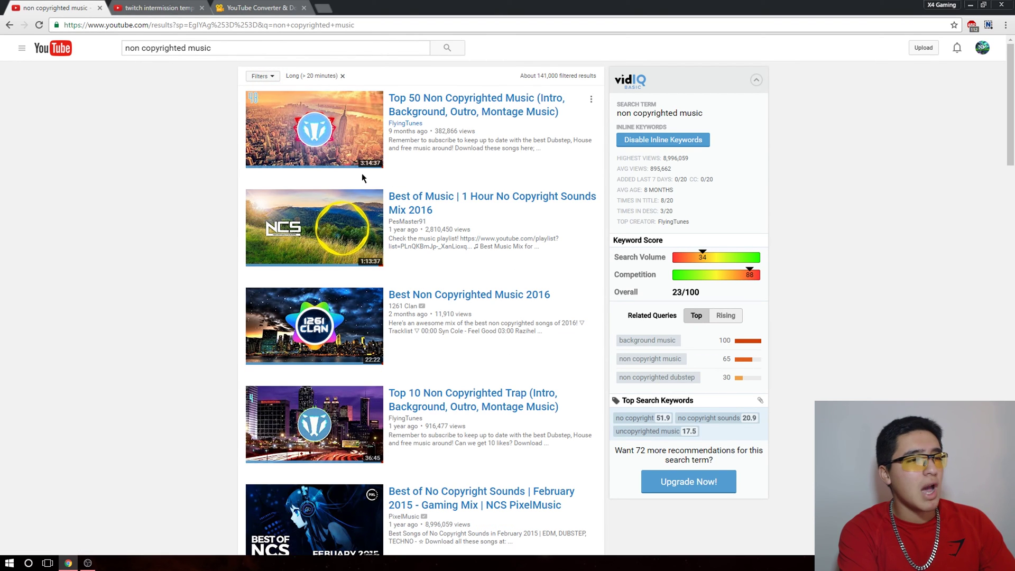
right_click(444, 109)
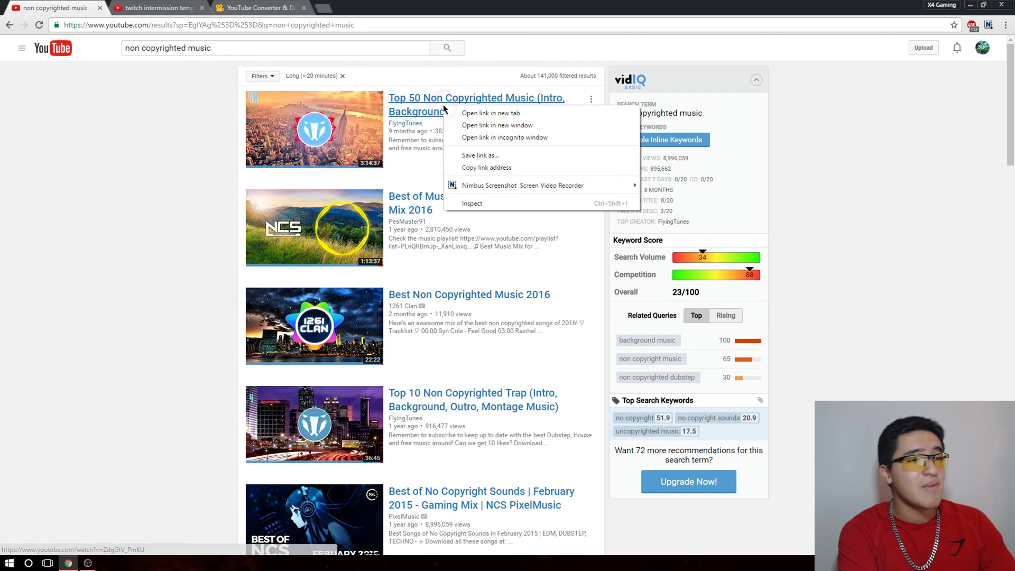
click(473, 169)
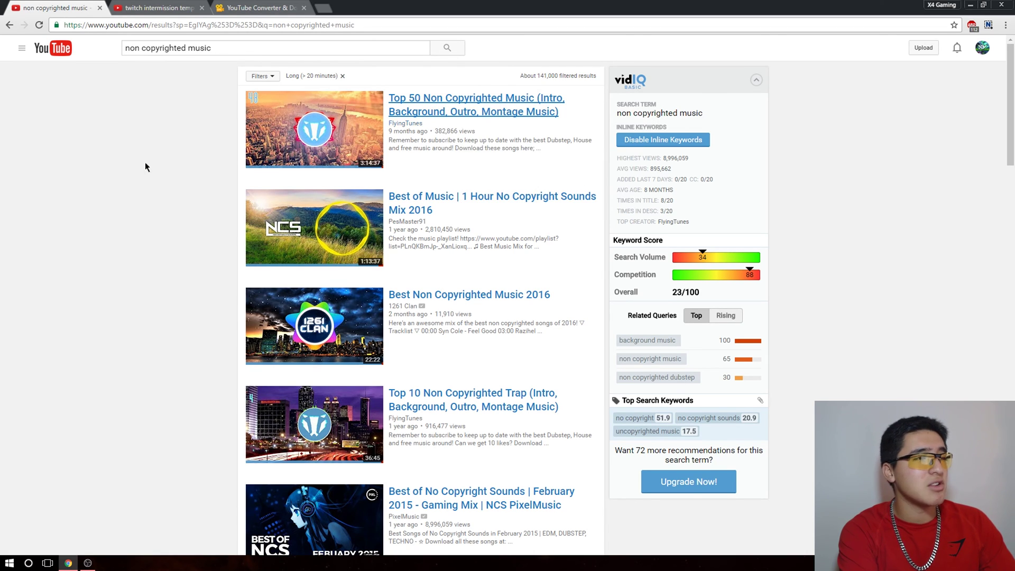
- Switch to the OnlineVideoConverter page, paste the copied YouTube video link, and convert it to .mp3
click(282, 6)
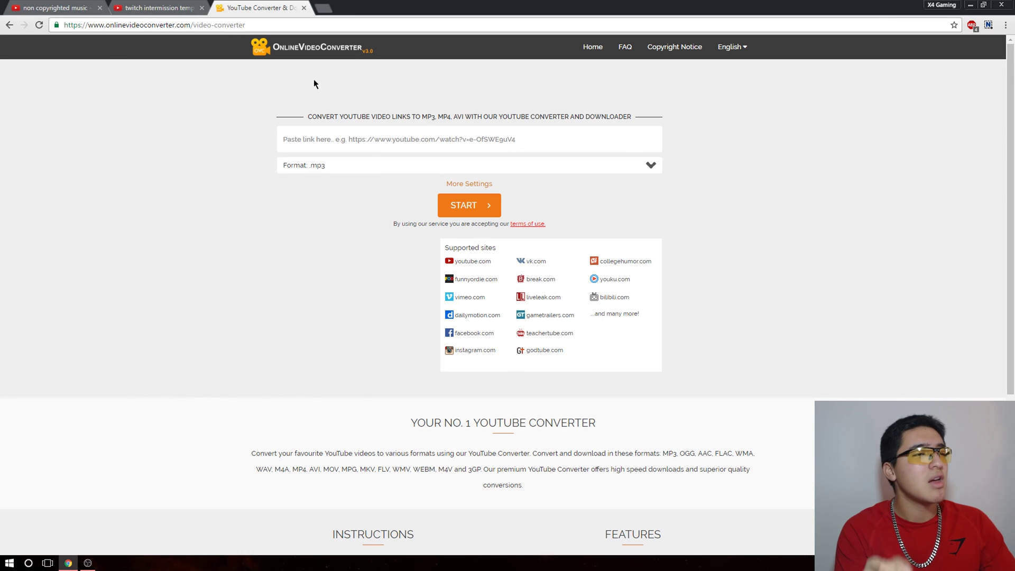
click(367, 132)
right_click(455, 134)
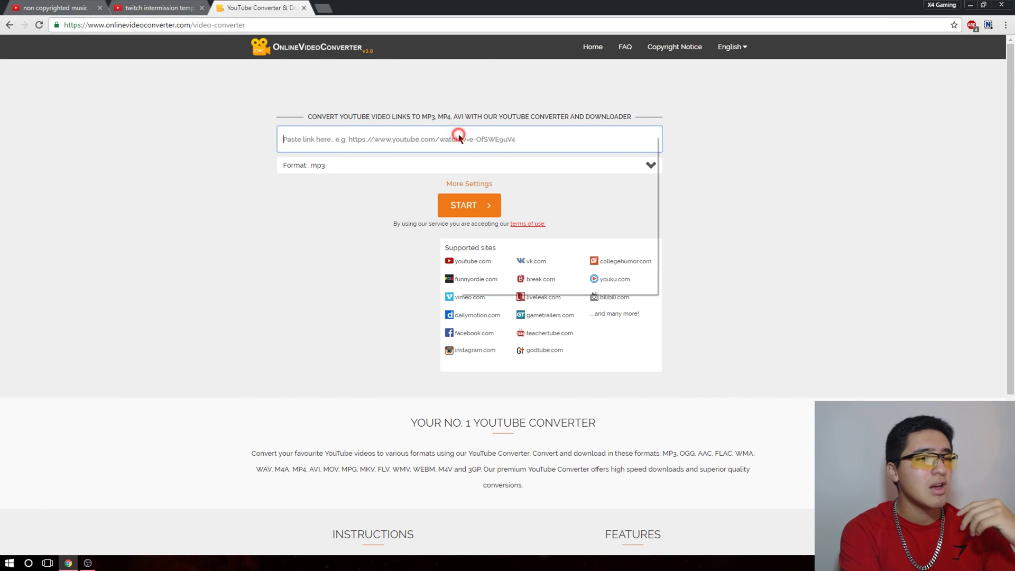
click(482, 197)
click(472, 203)
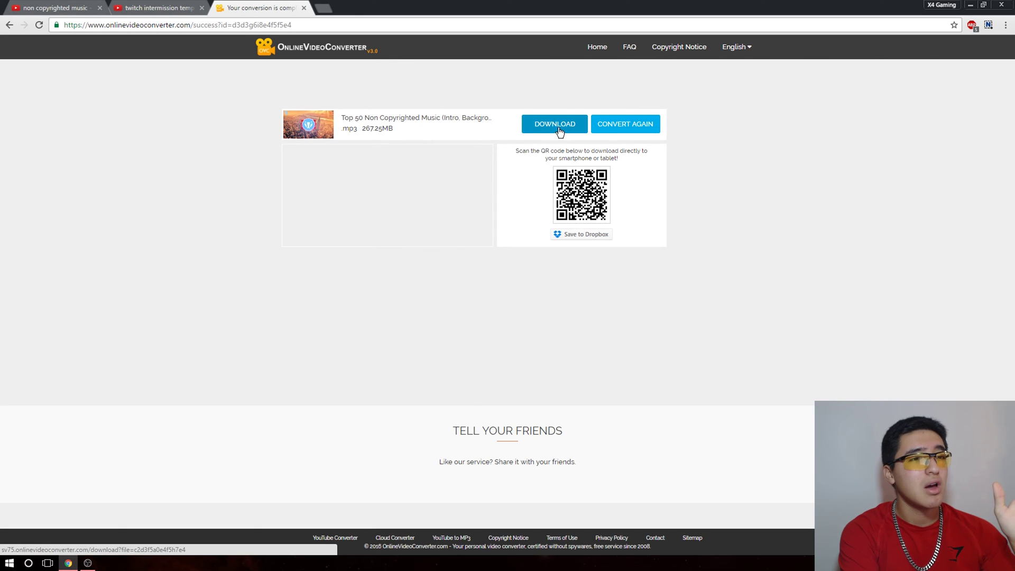
- Start downloading the converted Top 50 Non Copyrighted Music MP3, close the advertising page, and pause the download
click(558, 128)
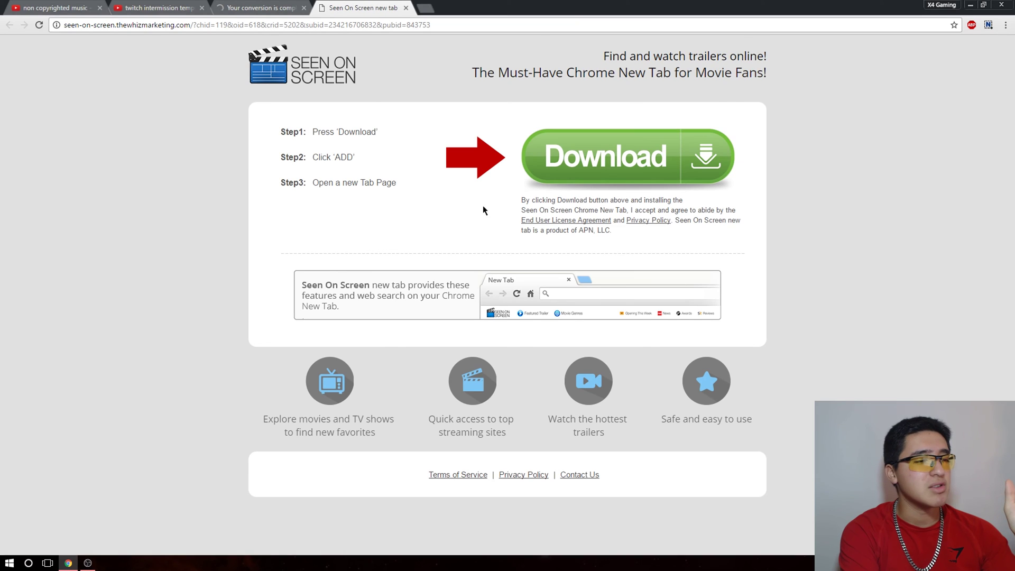
click(405, 8)
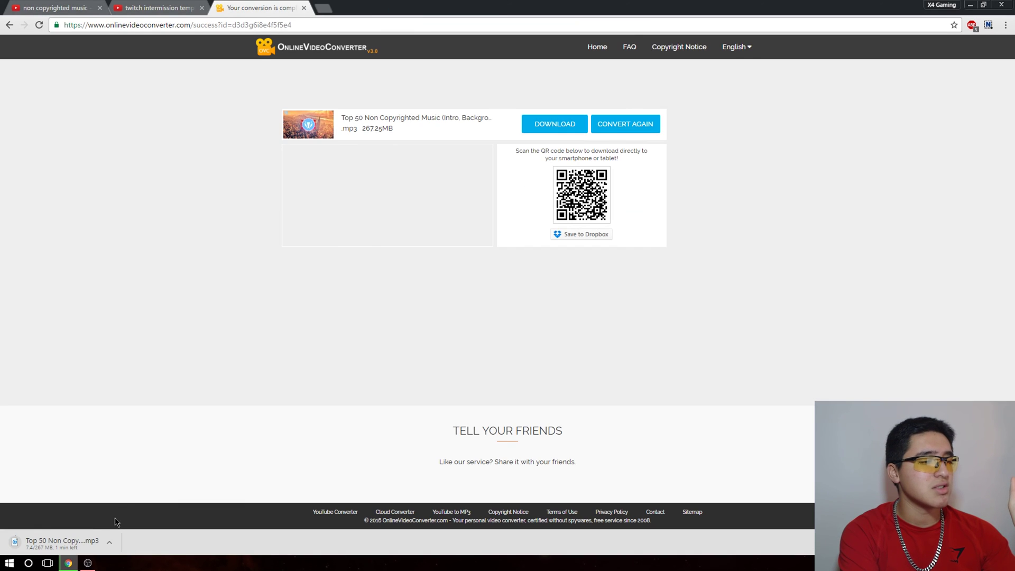
click(106, 542)
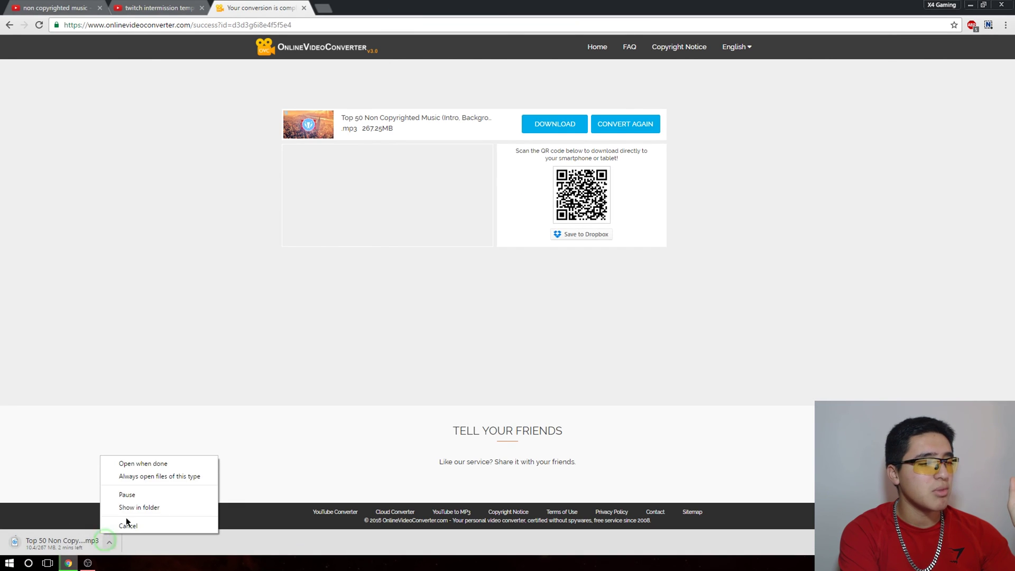
click(142, 496)
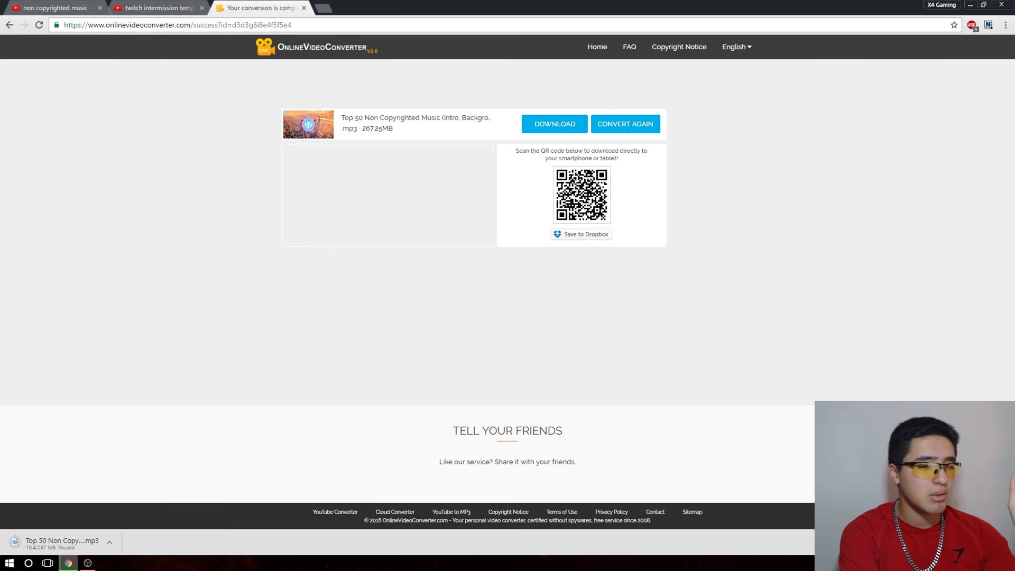
click(1007, 542)
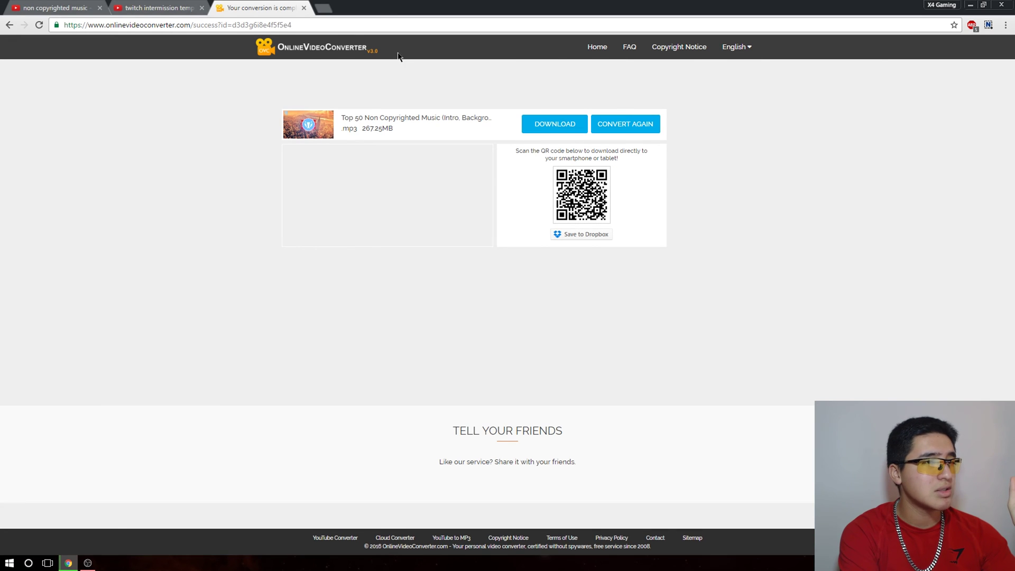
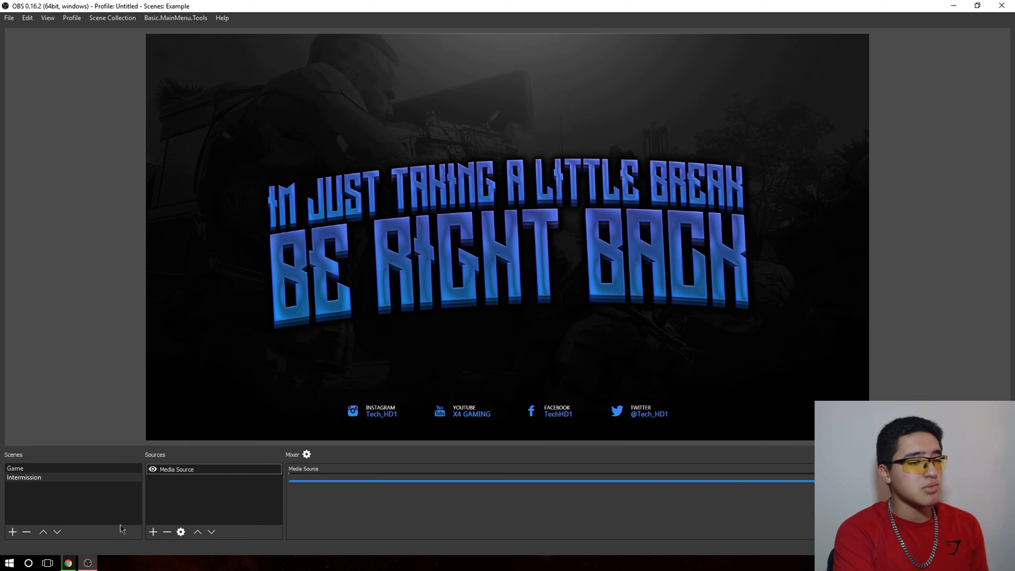
- Switch to OBS and create a new media source named AUDIO in the Intermission scene
click(153, 533)
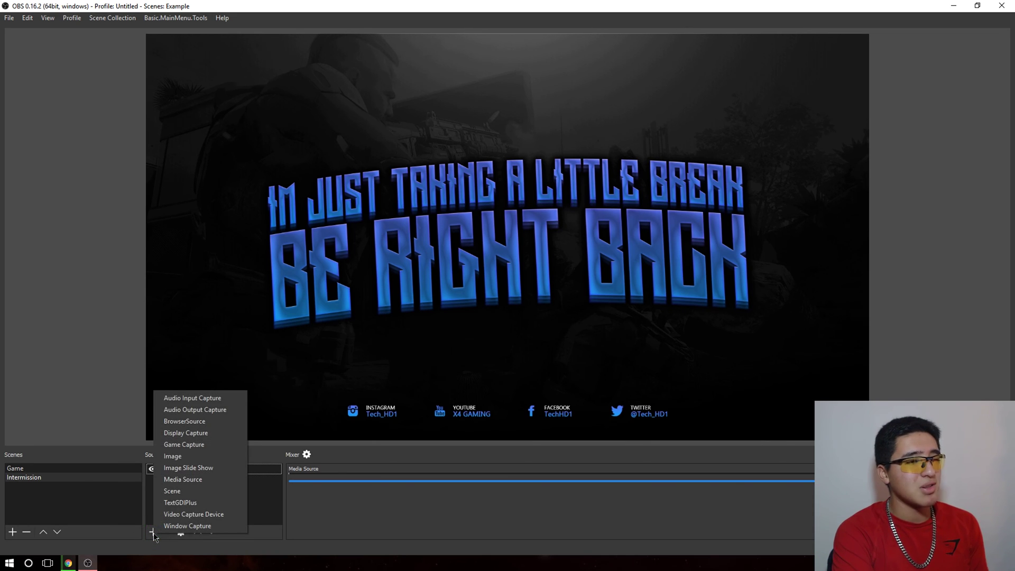
click(203, 480)
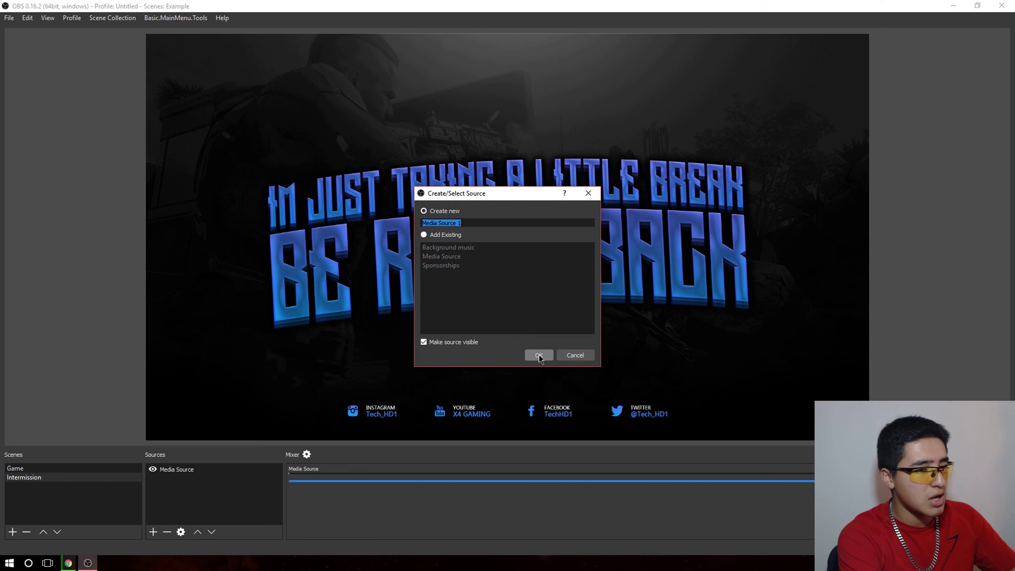
text(AUDIO)
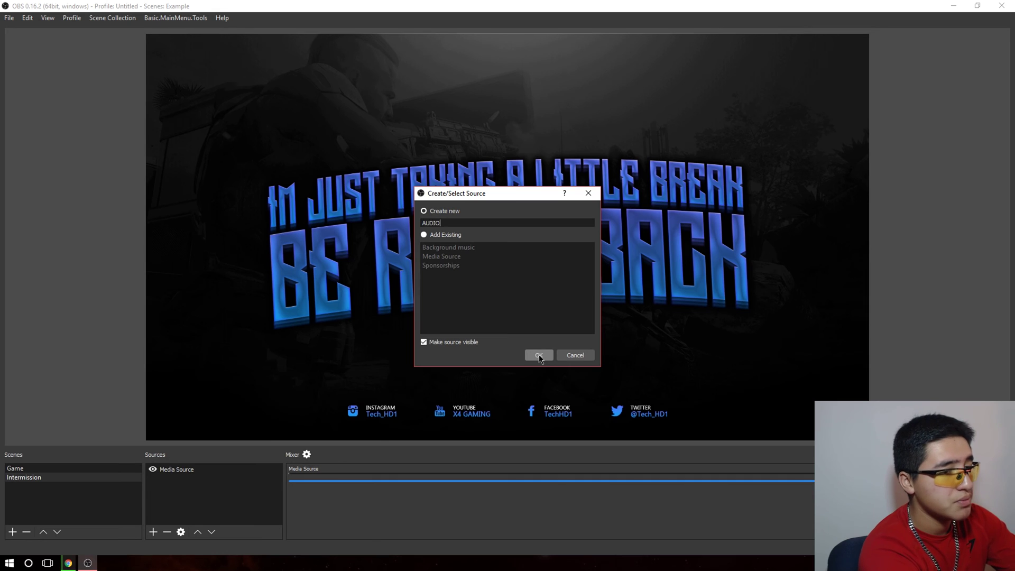
click(538, 354)
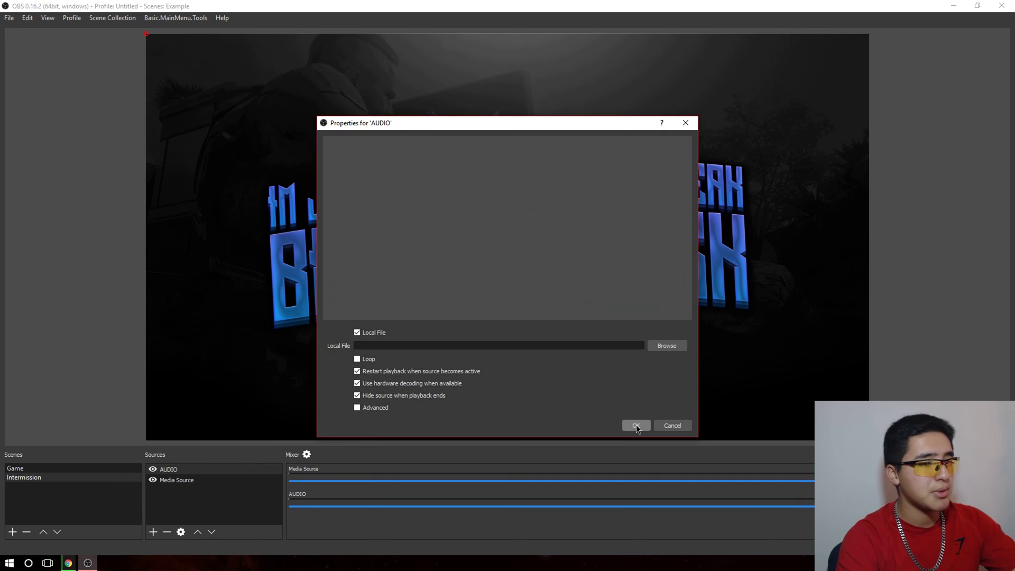
- Load Intermission Audio Spectrum MP4.mp4 from Streaming V2/Intermission Scene into AUDIO, enable Loop and Advanced, disable restarting playback and hiding at the end, and apply
click(674, 351)
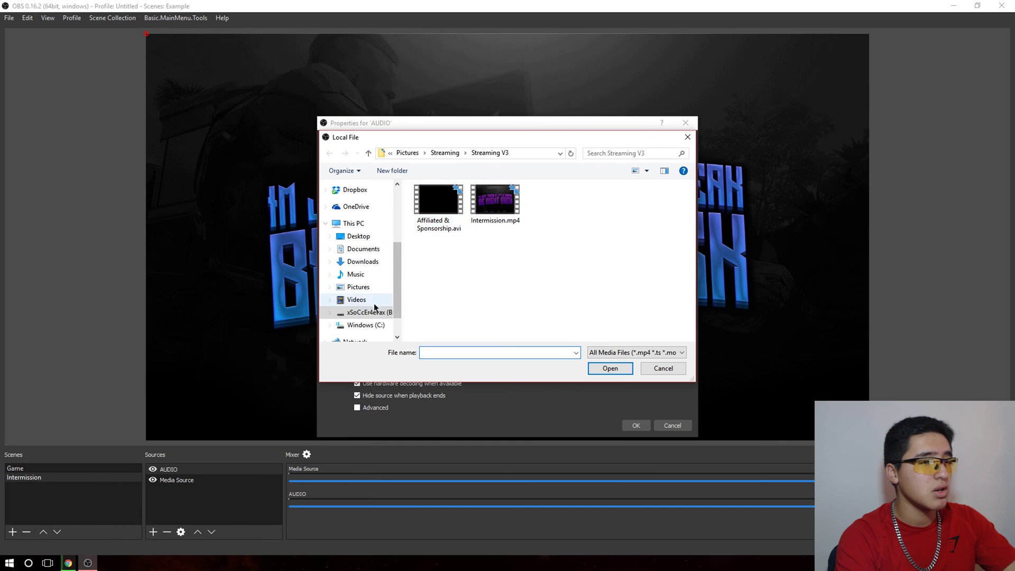
scroll(373, 307, up, 2)
click(445, 152)
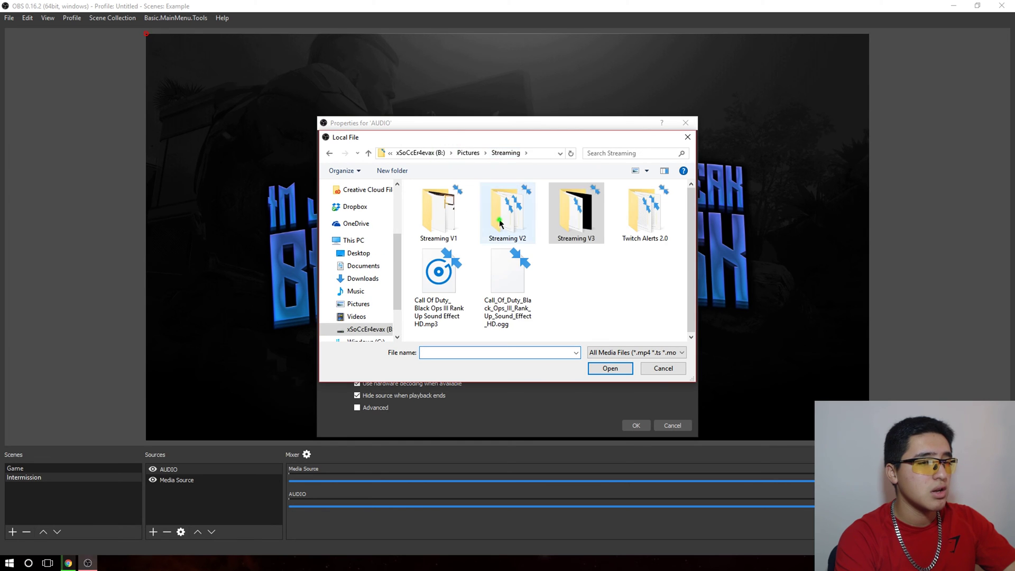
double_click(499, 219)
double_click(483, 253)
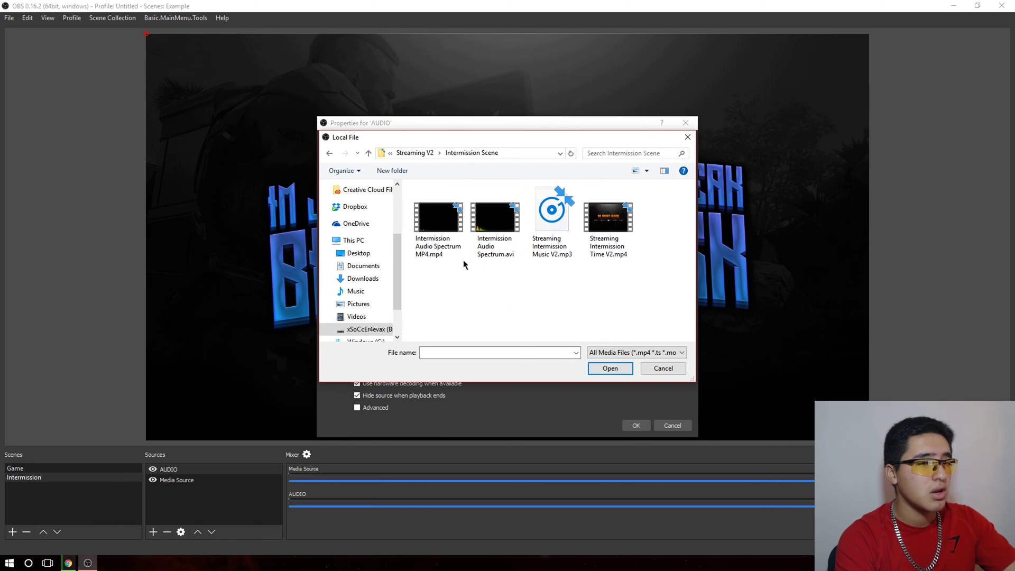
double_click(447, 248)
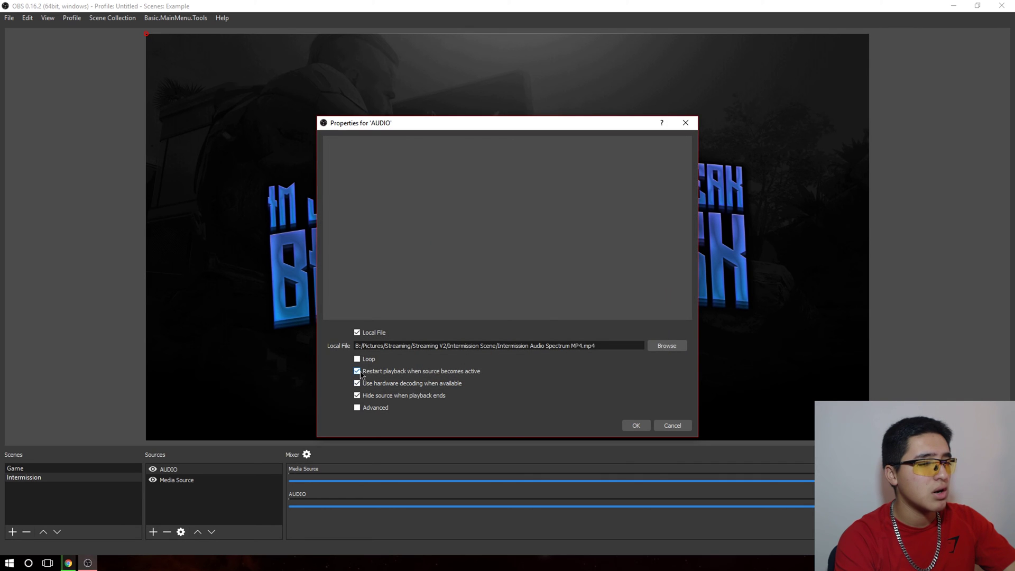
click(357, 407)
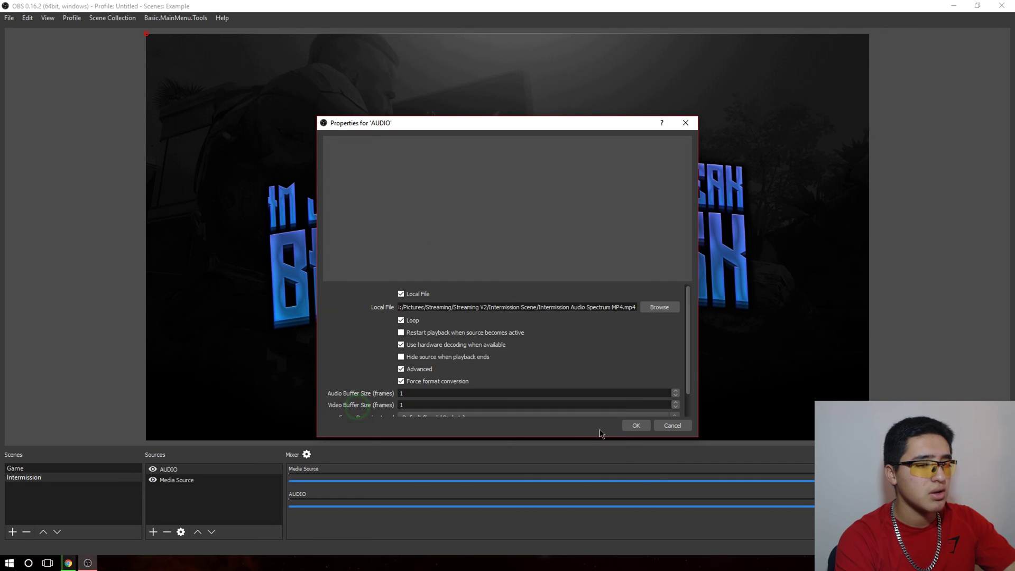
click(630, 426)
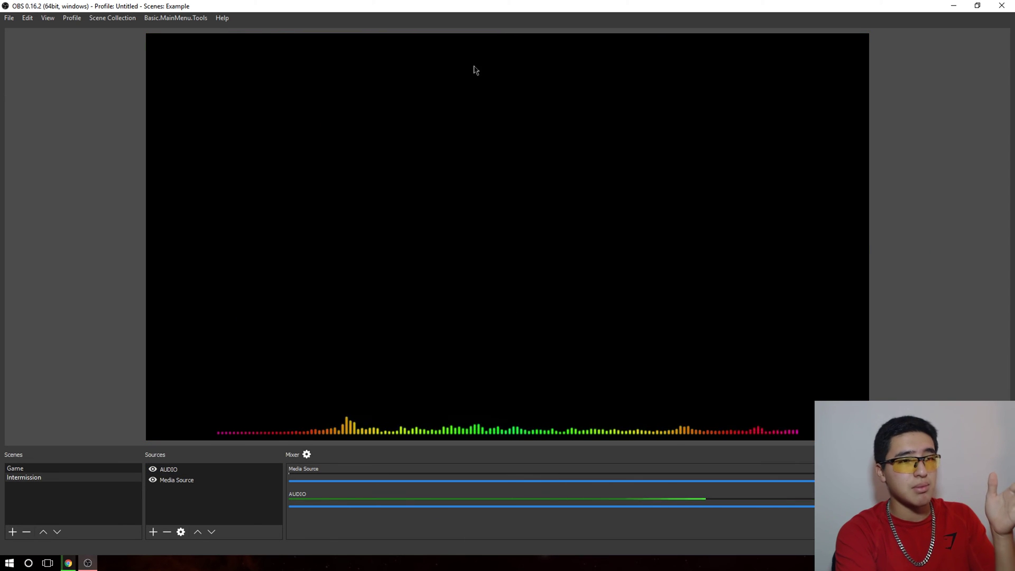
- Open the filters of the AUDIO source and add a Color Key effect filter
click(186, 470)
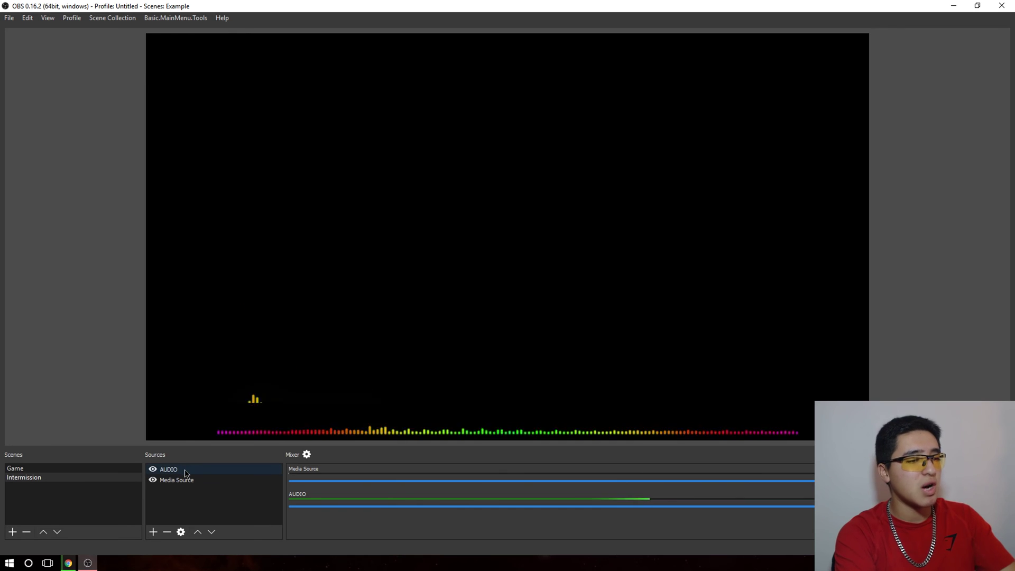
right_click(185, 471)
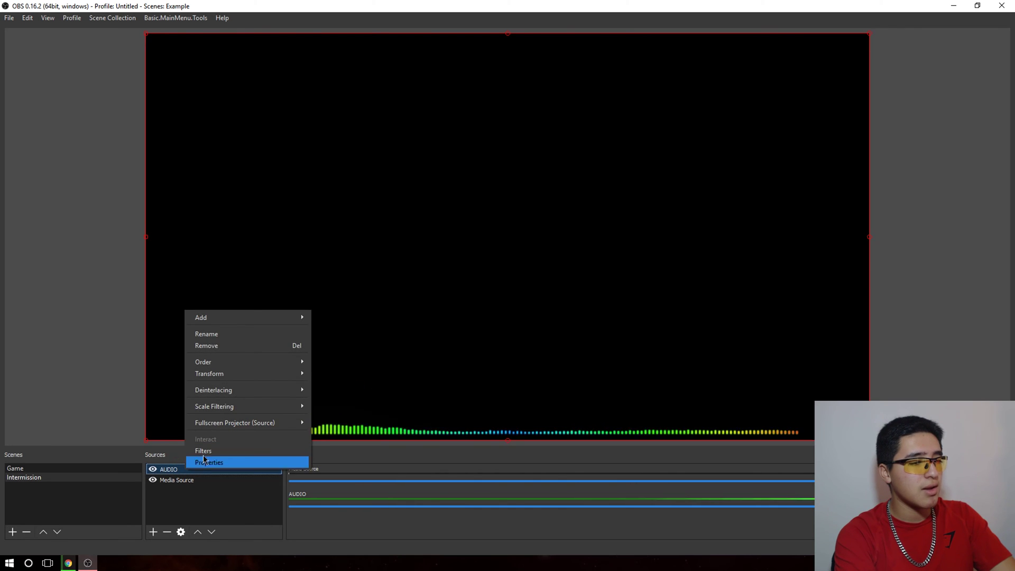
click(204, 451)
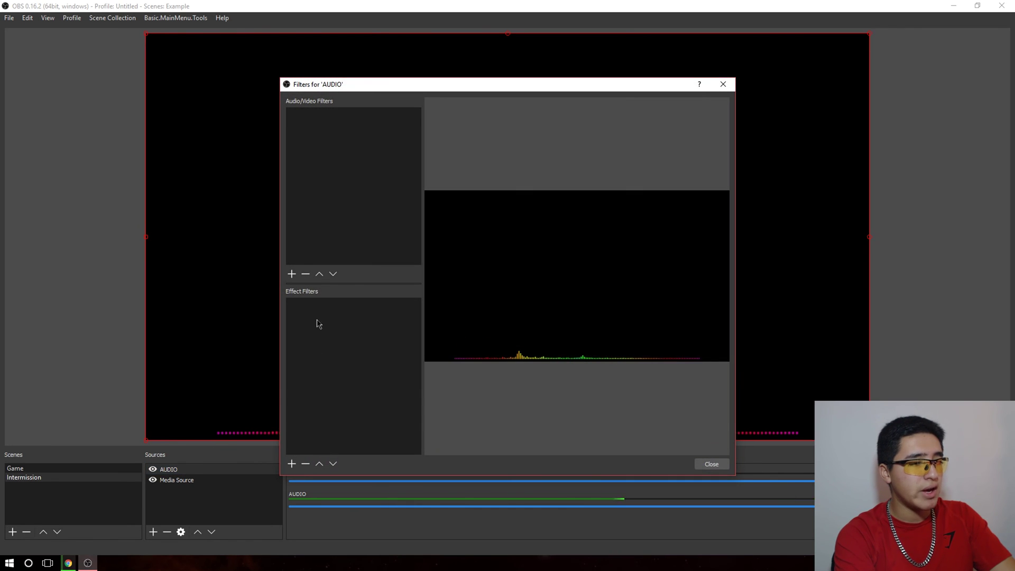
click(292, 464)
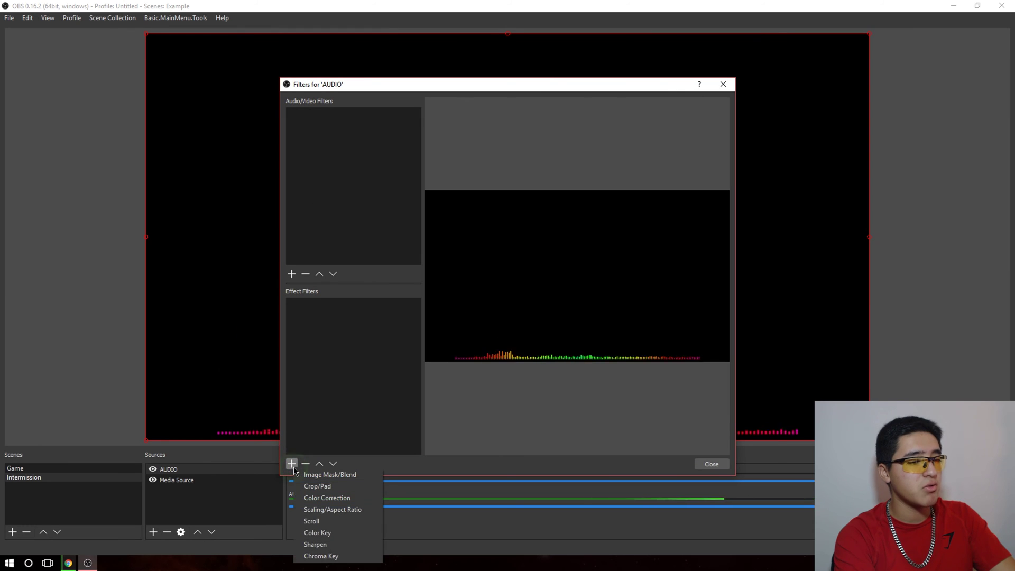
click(317, 532)
click(487, 299)
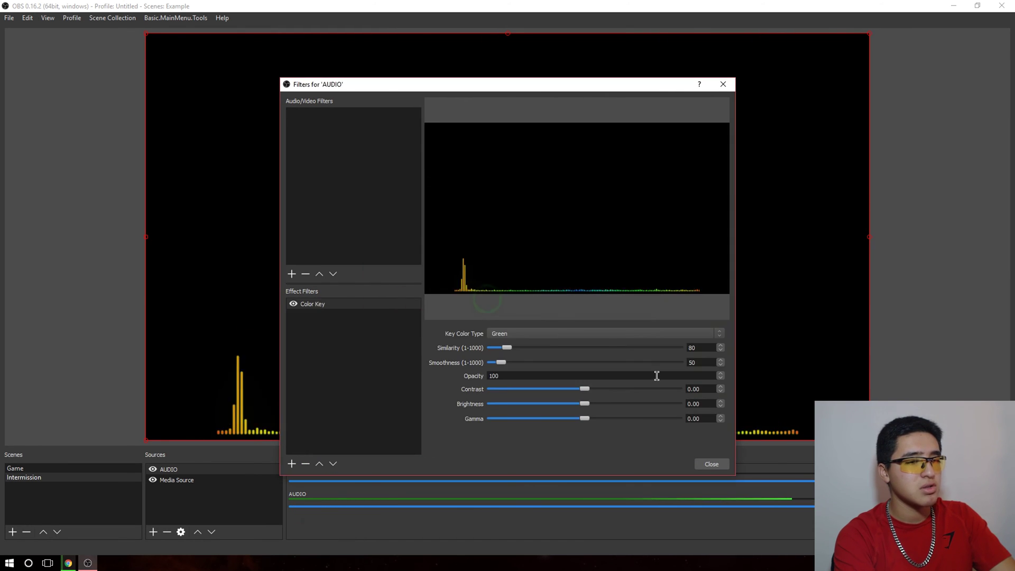
- Set the Color Key filter's key color type to Custom Color and choose black (#00000000) as the key color
click(698, 334)
click(661, 369)
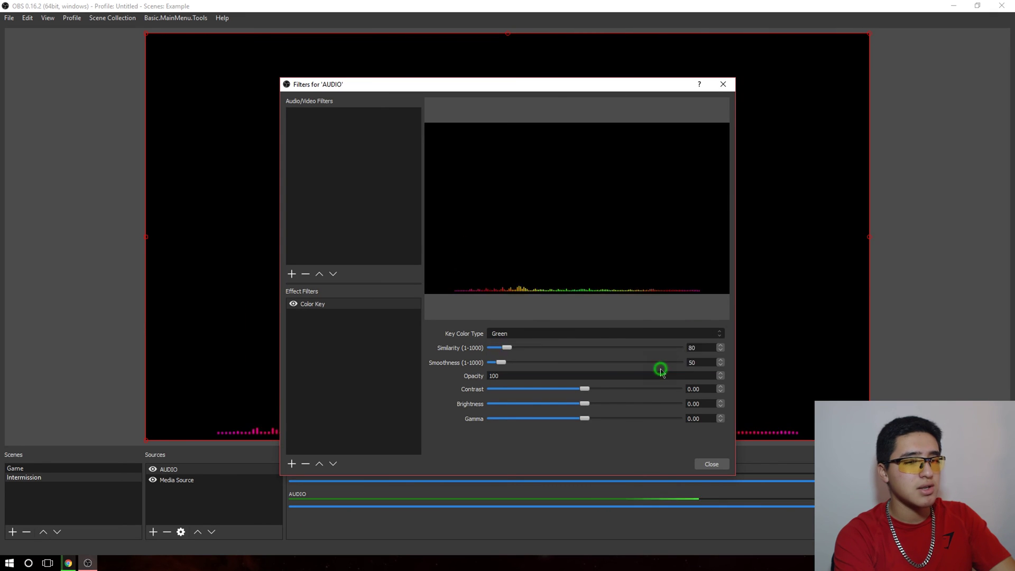
click(672, 348)
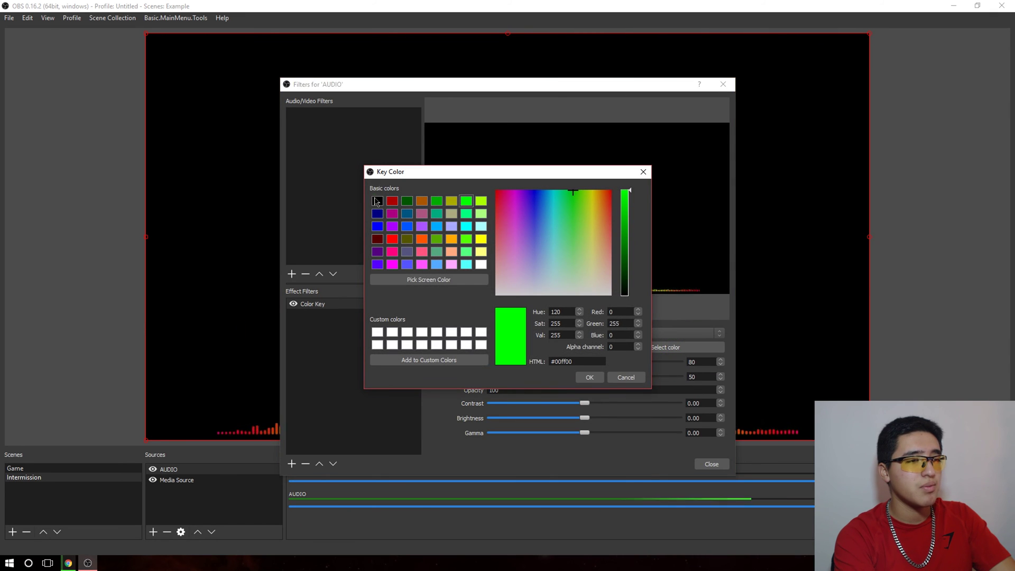
click(377, 202)
click(592, 378)
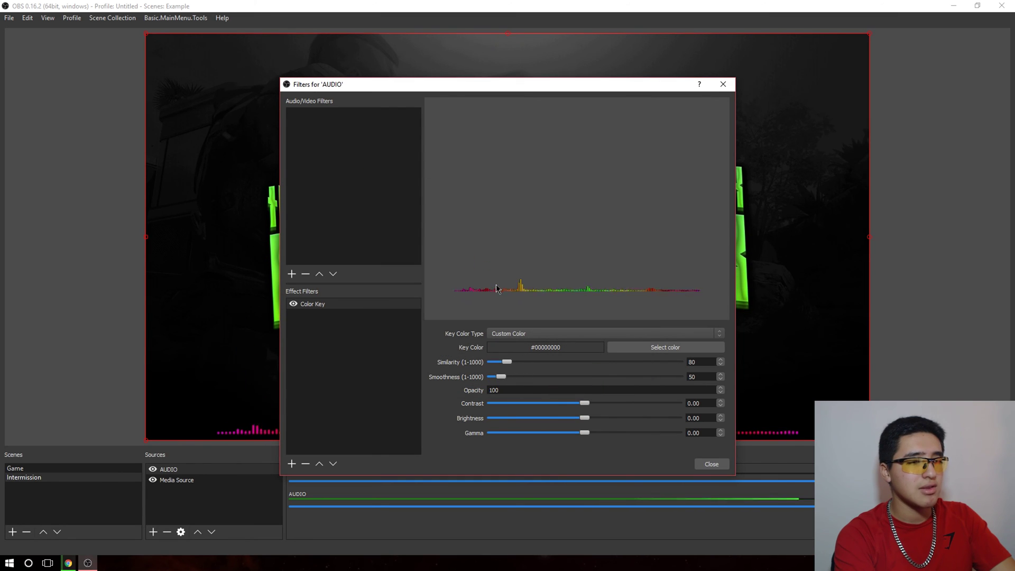
- Adjust the Color Key filter to a similarity of about 393 and a smoothness of about 506, and close the filters
drag(510, 364, 484, 367)
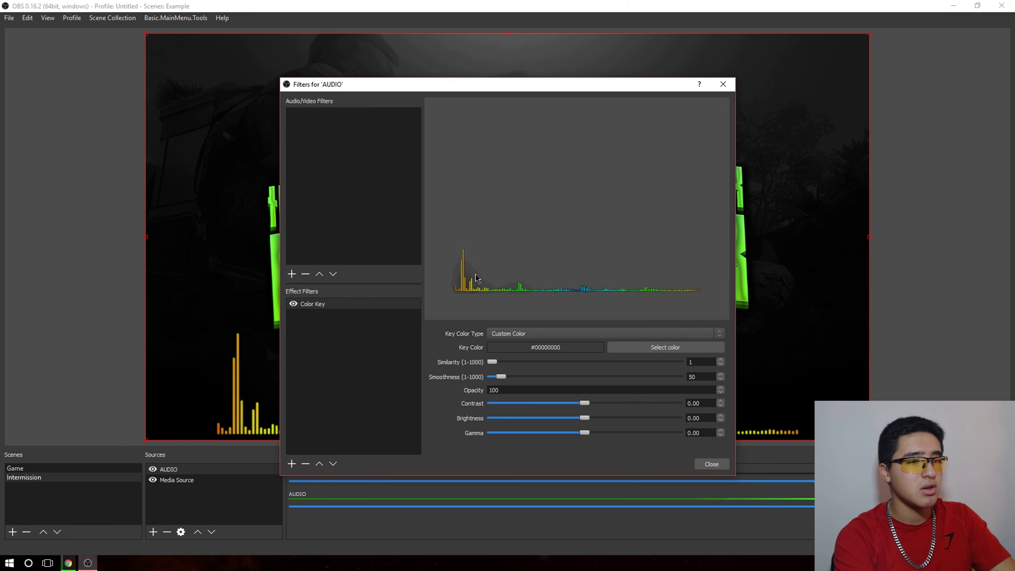
drag(491, 363, 699, 374)
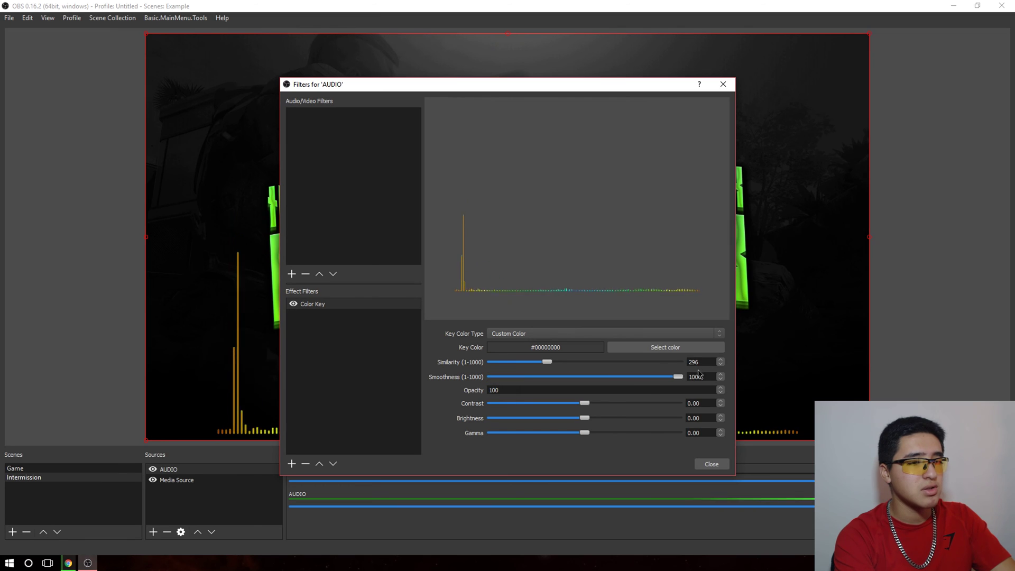
drag(610, 379, 459, 372)
mouse_move(561, 376)
mouse_down()
mouse_move(586, 376)
mouse_move(565, 365)
mouse_up()
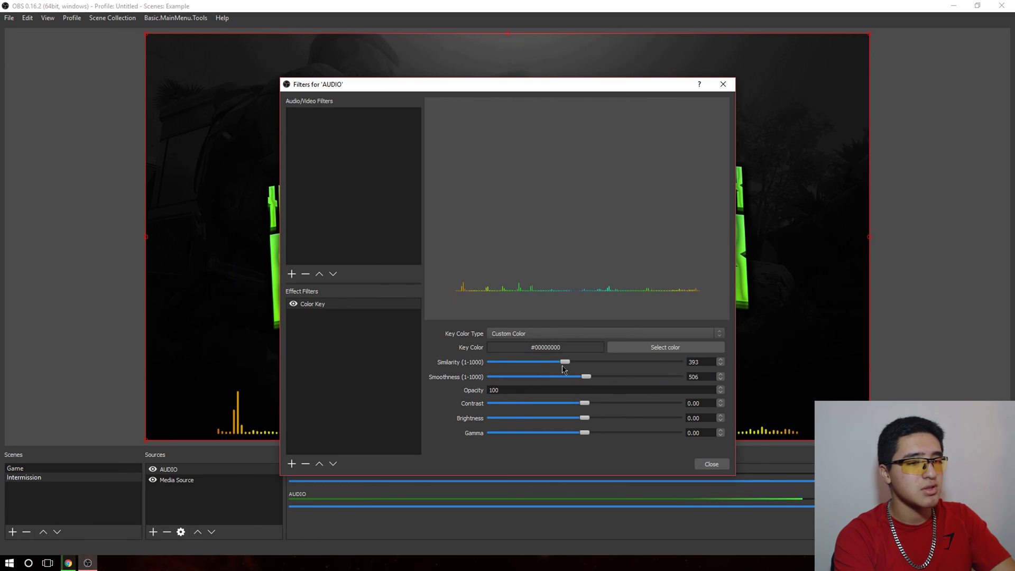
click(702, 464)
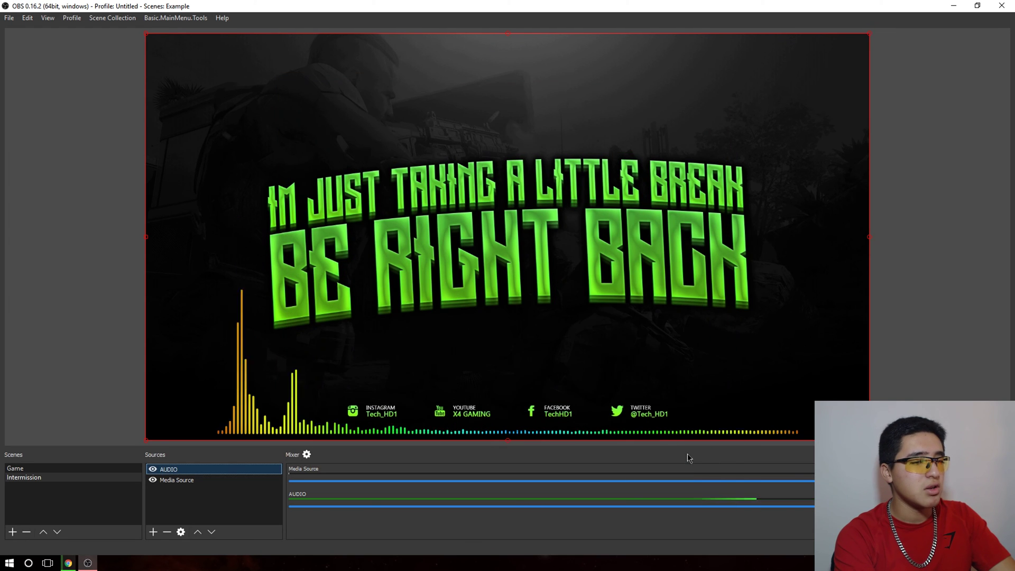
- Shrink the AUDIO spectrum to the width of the social media row and place it just above that row
drag(508, 440, 276, 284)
drag(550, 211, 578, 327)
drag(750, 402, 704, 377)
drag(616, 326, 619, 346)
click(910, 335)
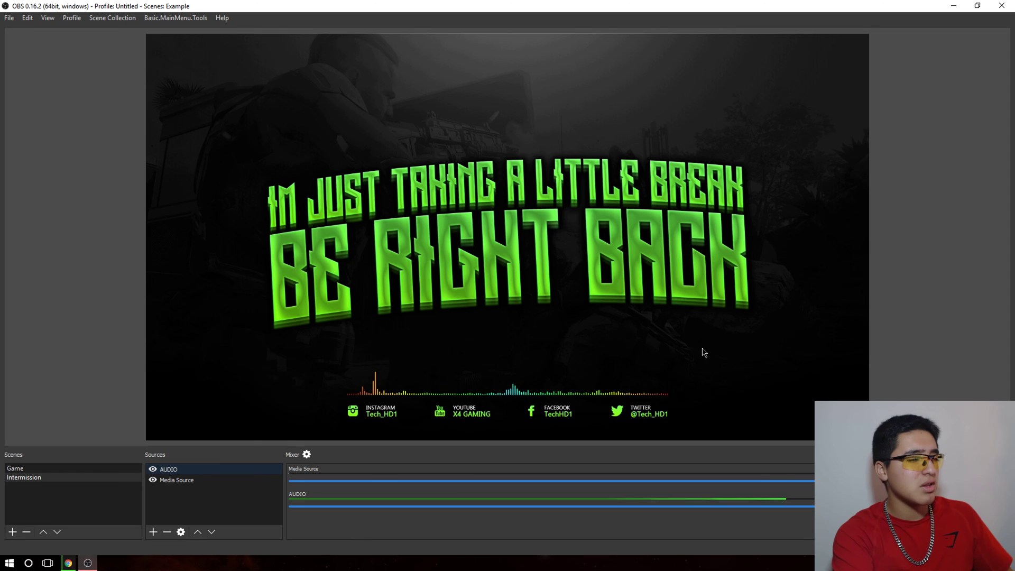
- Hide the AUDIO source and create another media source with the default name in the Intermission scene
click(154, 466)
click(153, 469)
click(155, 532)
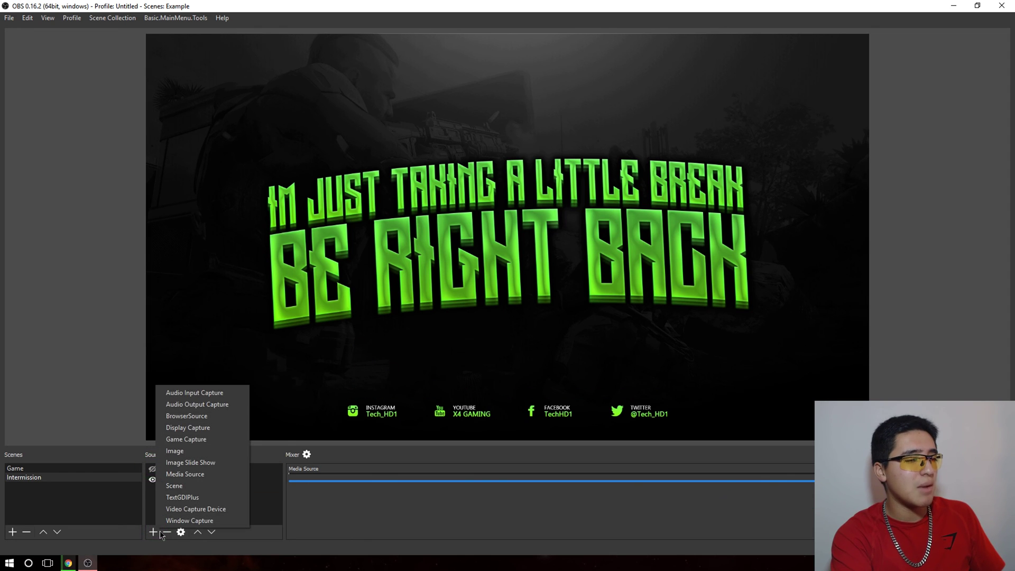
click(234, 473)
click(538, 354)
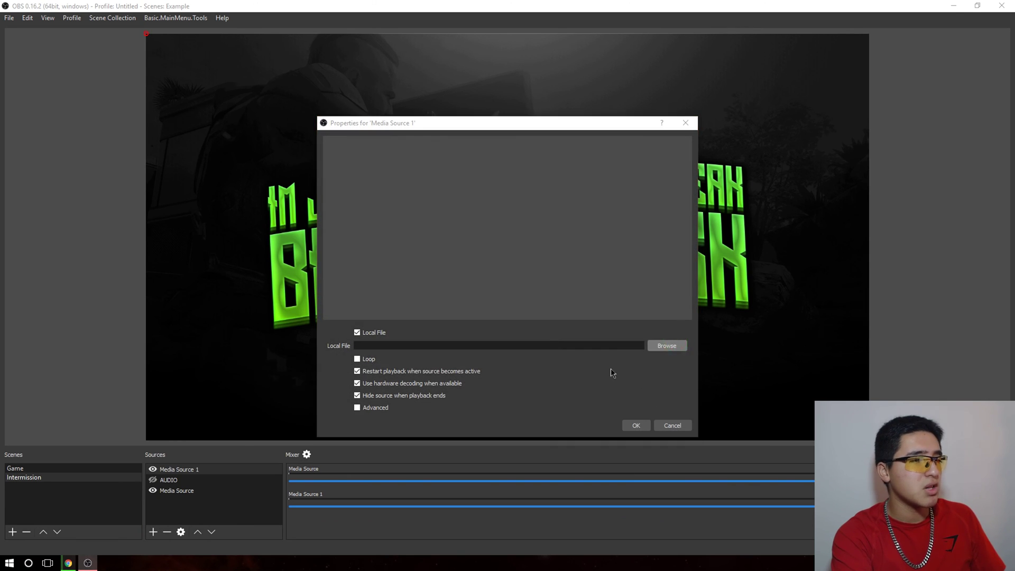
- Load Top 50 Non Copyrighted Music (Intro Background Outro Montage Music).mp3 from Downloads into the new media source, enable Loop and Advanced, and apply the properties
click(667, 345)
scroll(378, 304, up, 3)
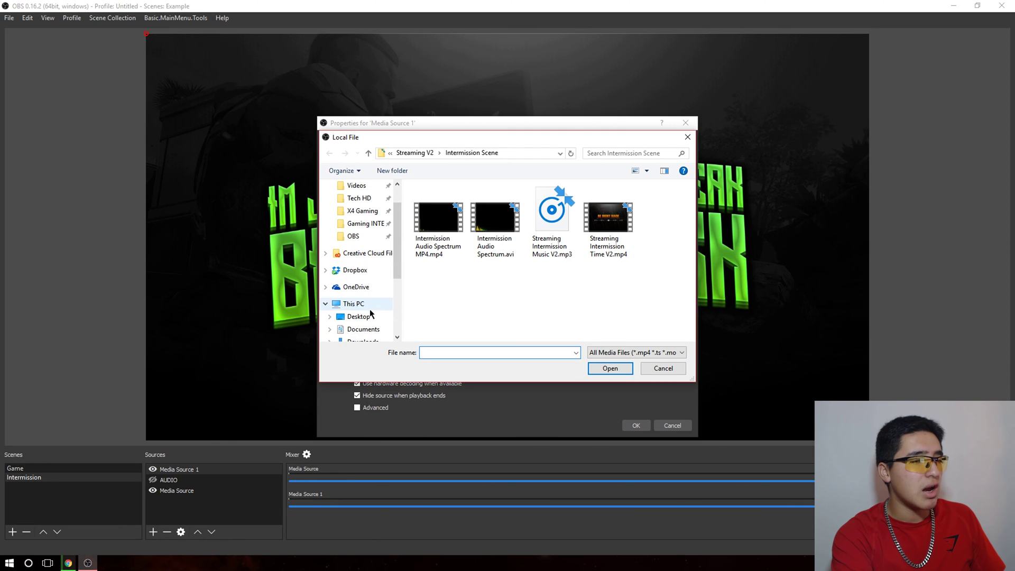
scroll(370, 314, down, 1)
click(364, 316)
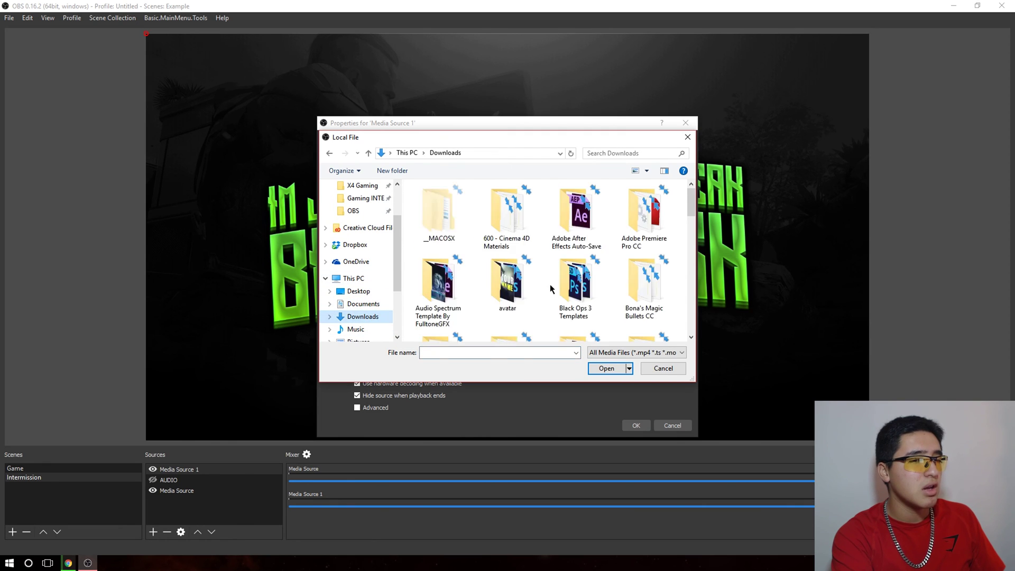
scroll(624, 301, down, 10)
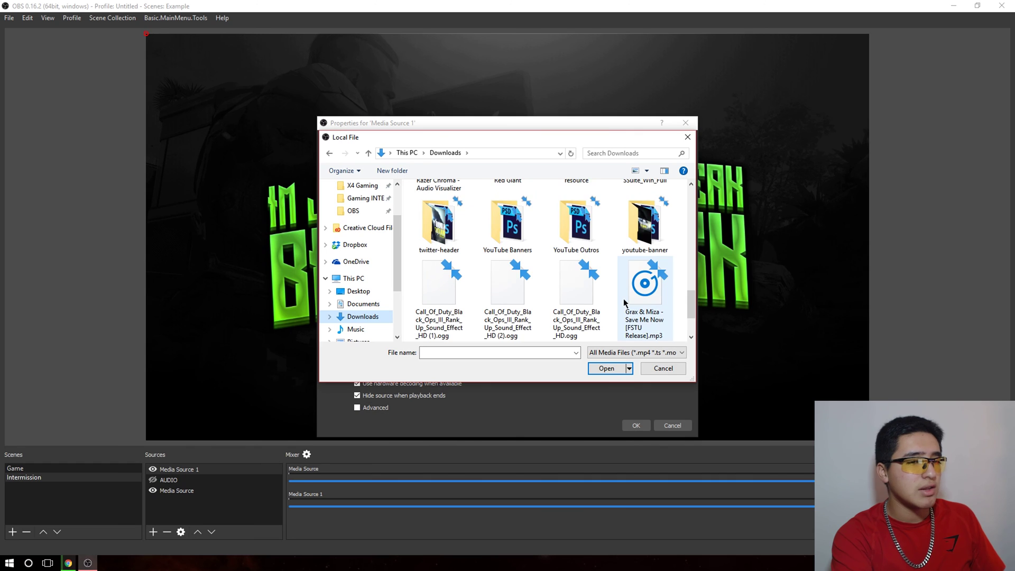
scroll(623, 298, down, 1)
double_click(451, 313)
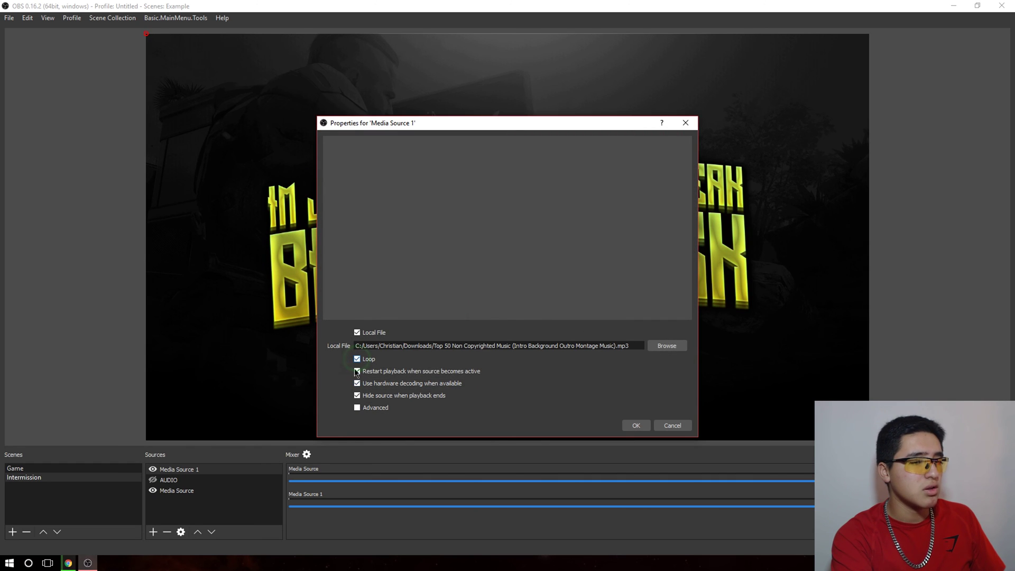
click(358, 407)
click(635, 428)
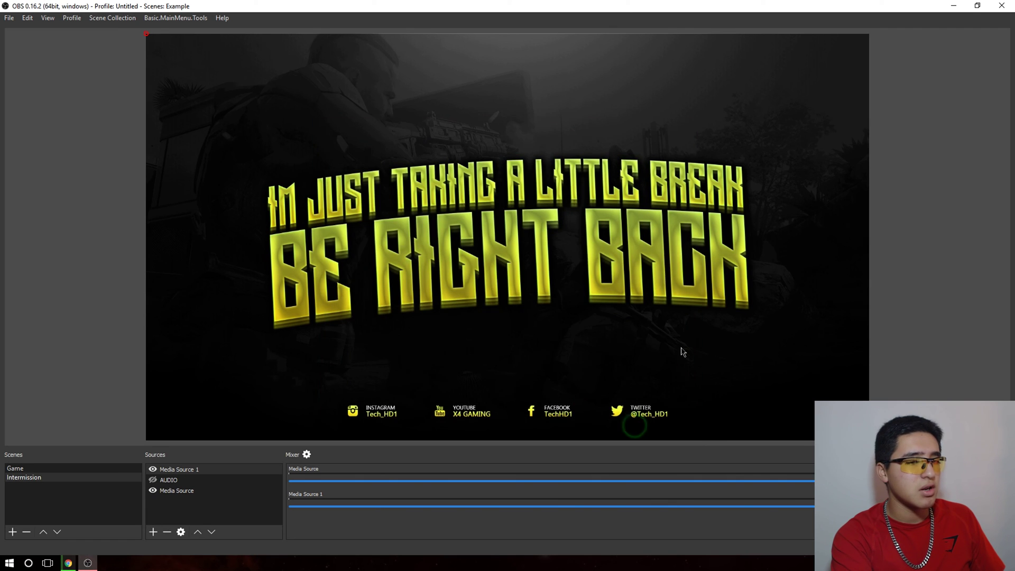